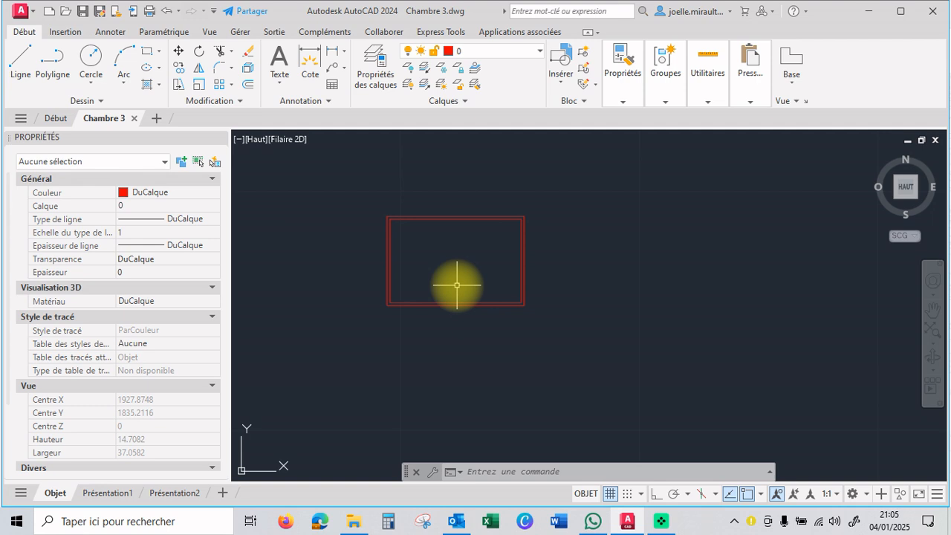
left_click(147, 59)
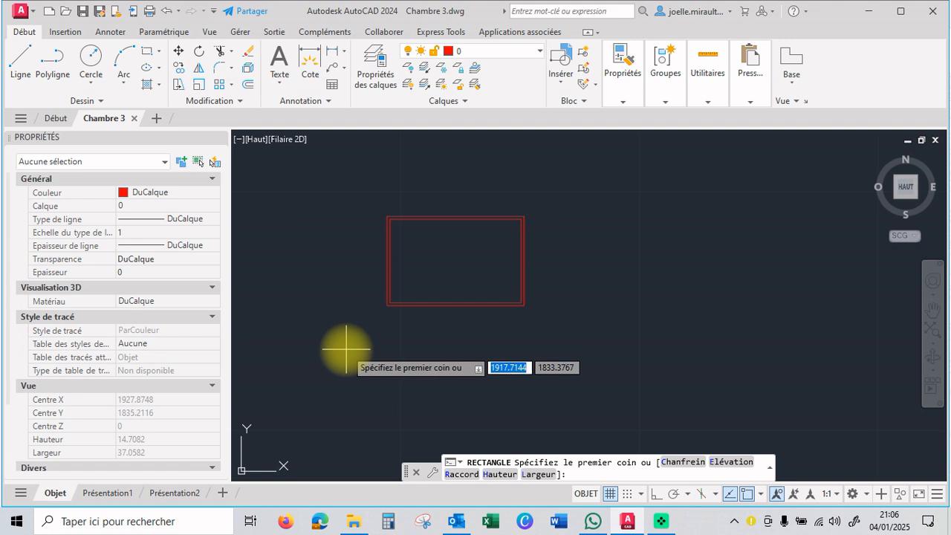
left_click(345, 348)
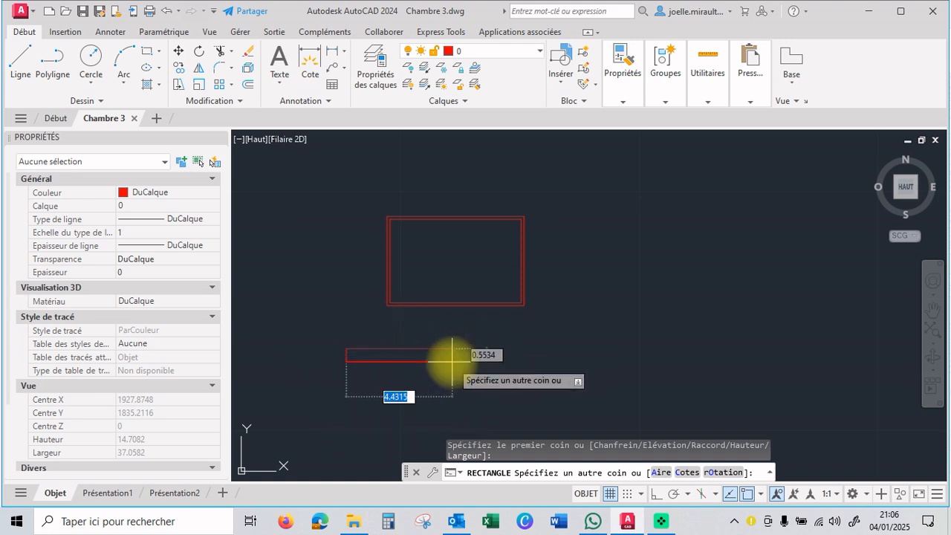
key("Escape")
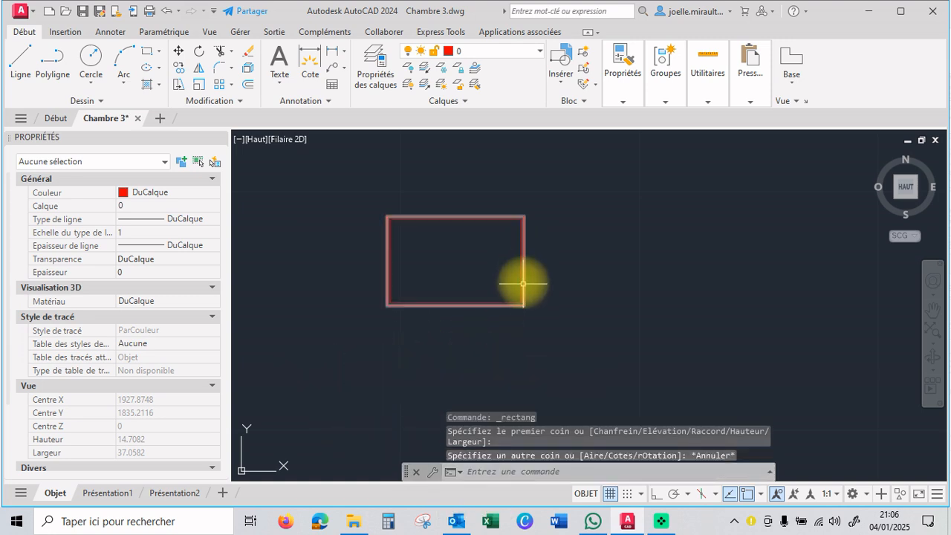
- Draw a vertical rectangle 0.15 wide and 1.14 high in the empty area to the right of the room outline
left_click(145, 59)
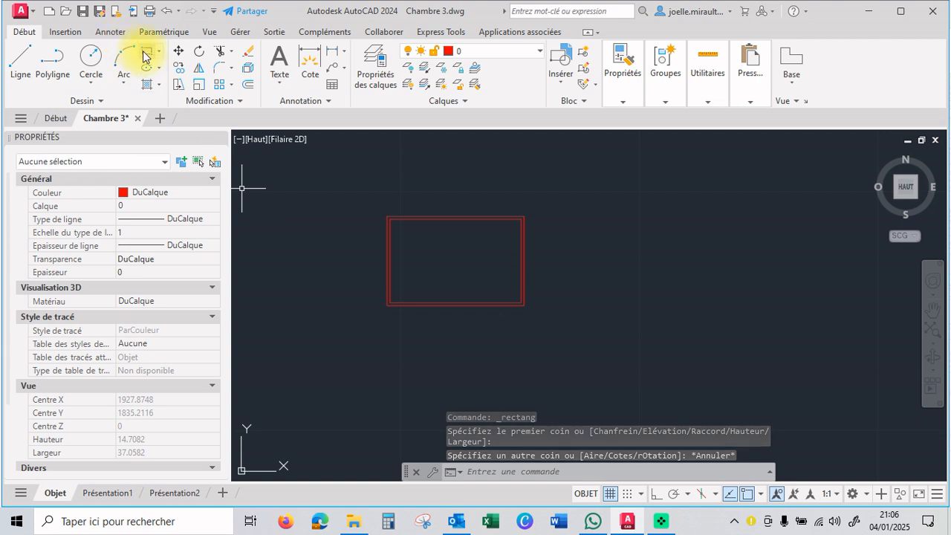
left_click(578, 244)
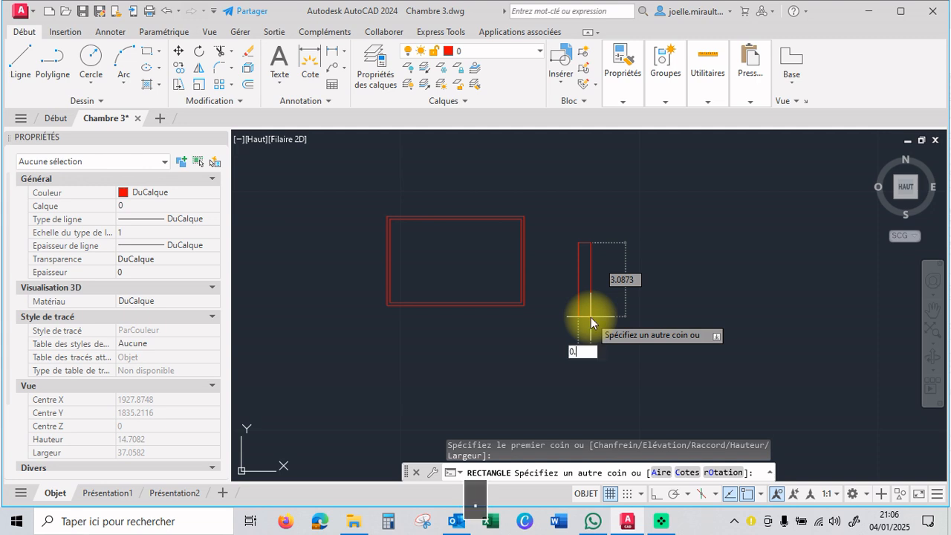
type("0.15,")
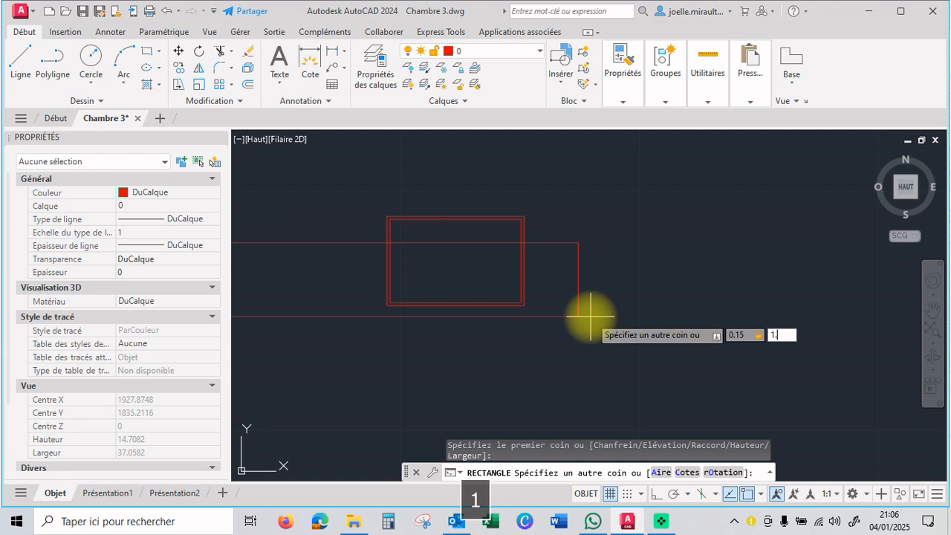
type("1.14")
key("Return")
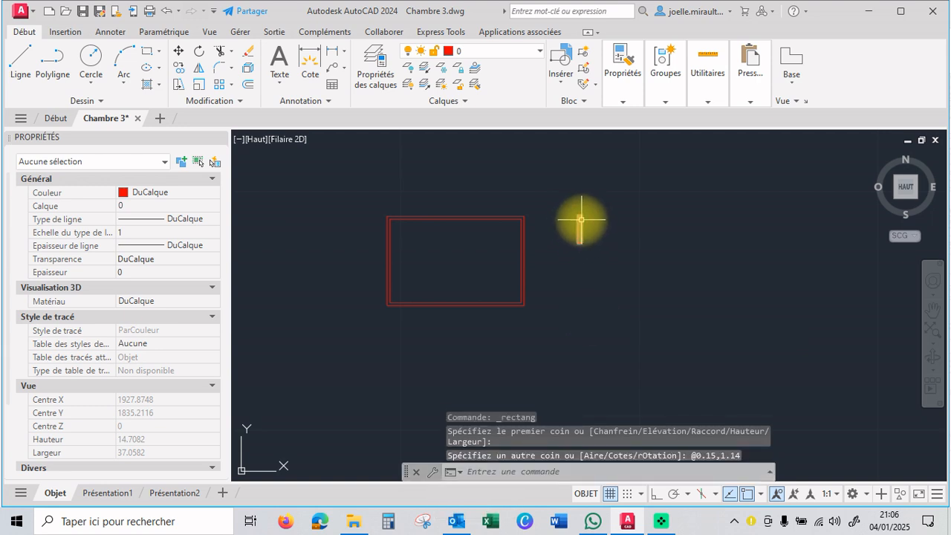
- Draw a 0.15 by 0.12 rectangle upward from the upper-left corner of the tall, narrow rectangle
scroll(581, 219, "up", 5)
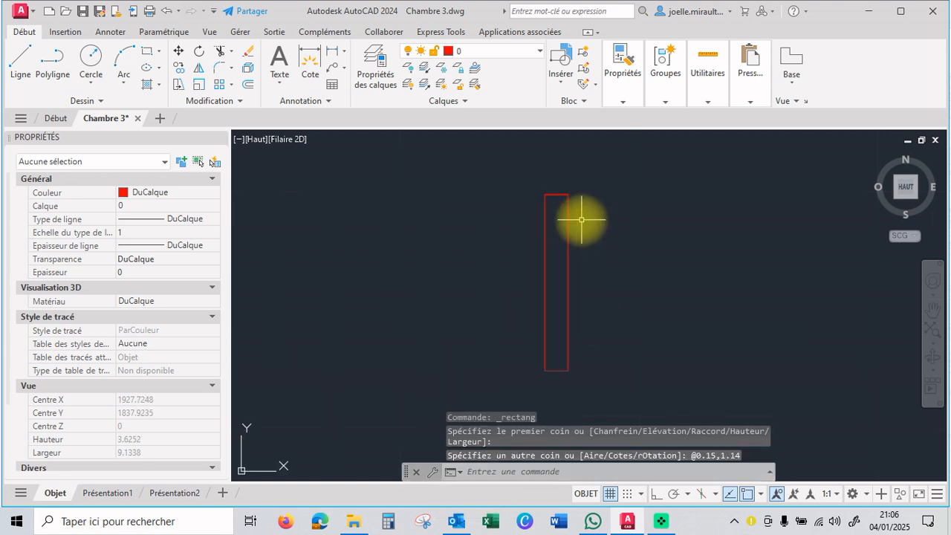
left_click(147, 50)
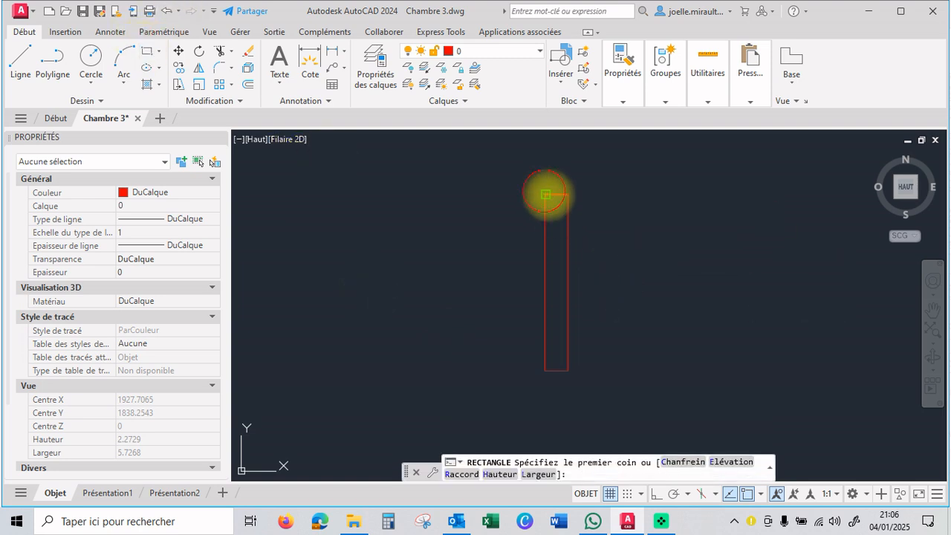
left_click(546, 195)
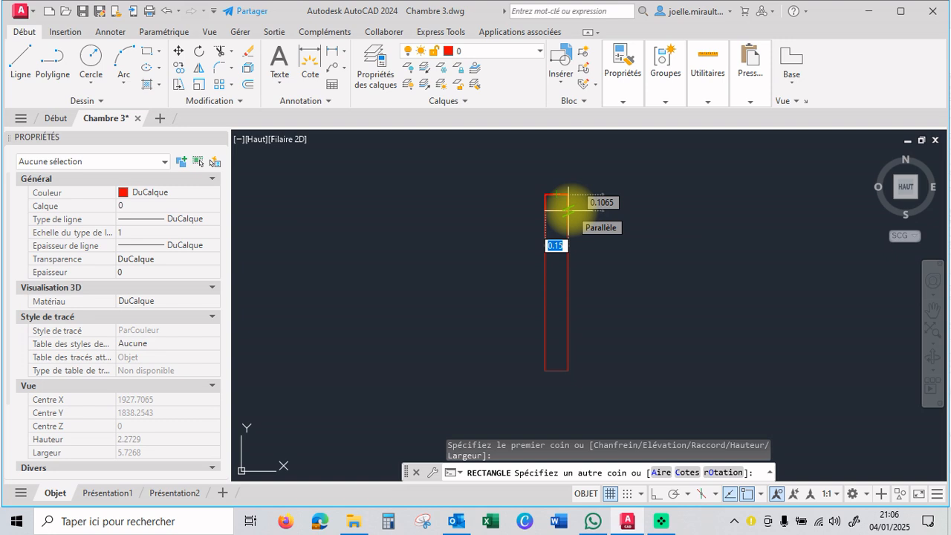
type("0.")
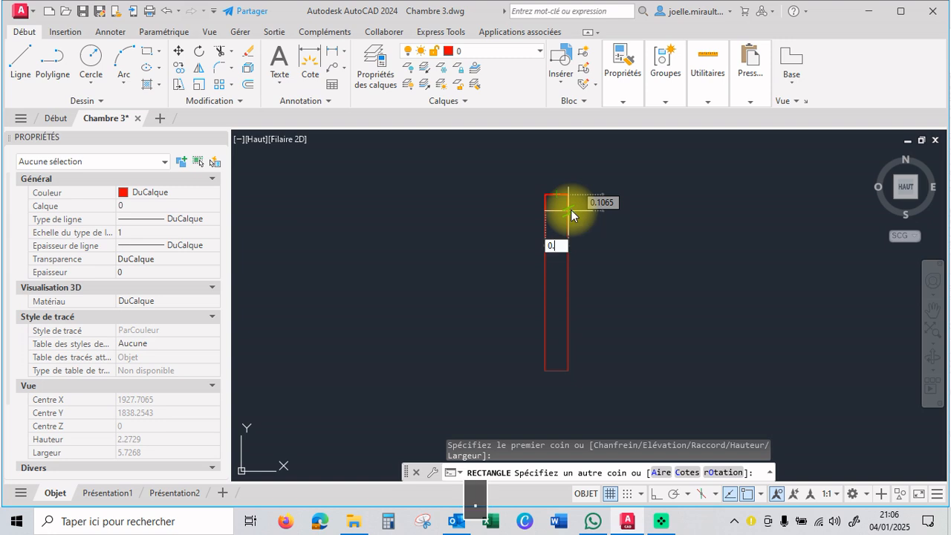
type("15,")
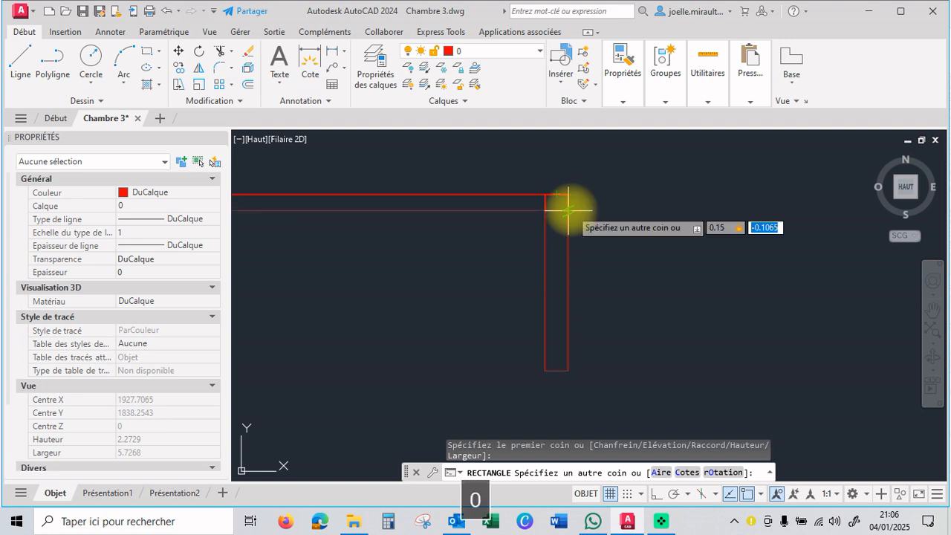
key("Return")
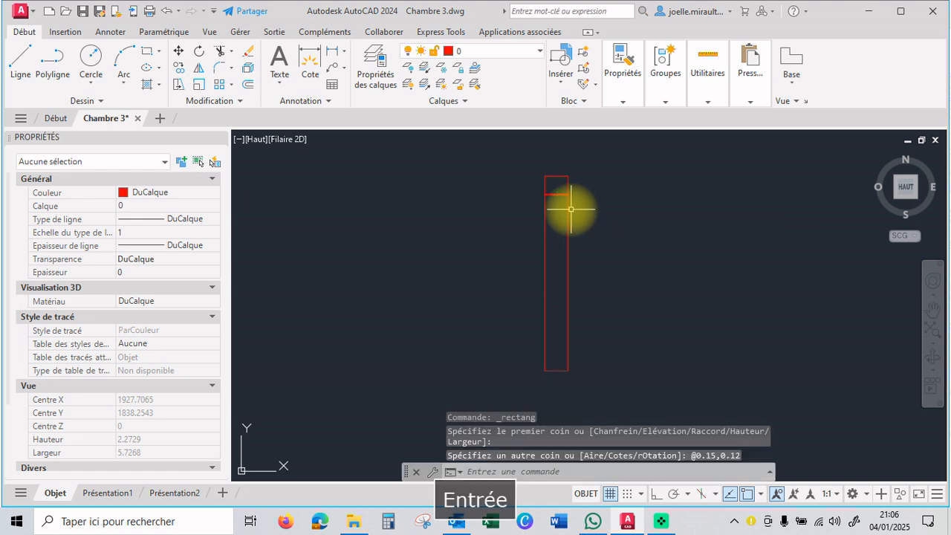
- Move the small rectangle down by its upper-left corner onto the tall rectangle's upper-left corner, so it sits inside the upper end
left_click(568, 177)
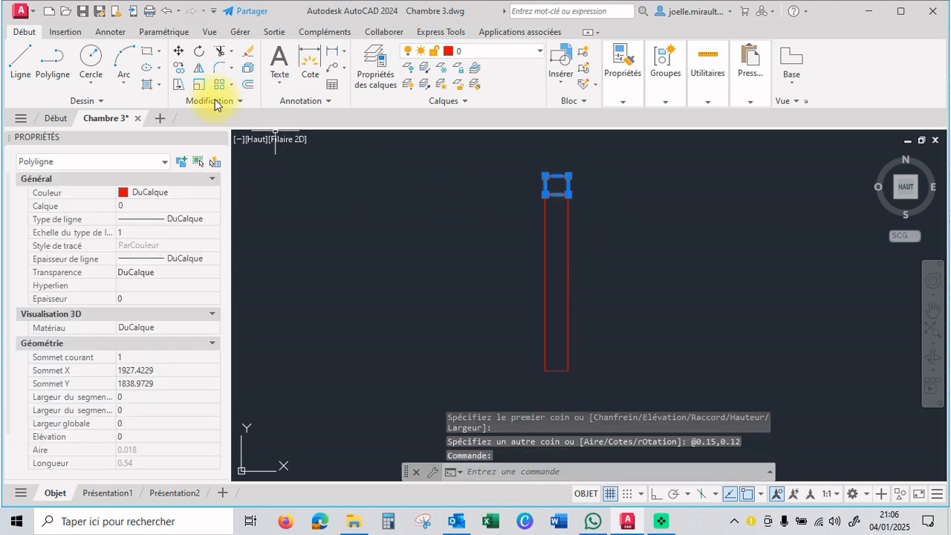
left_click(178, 53)
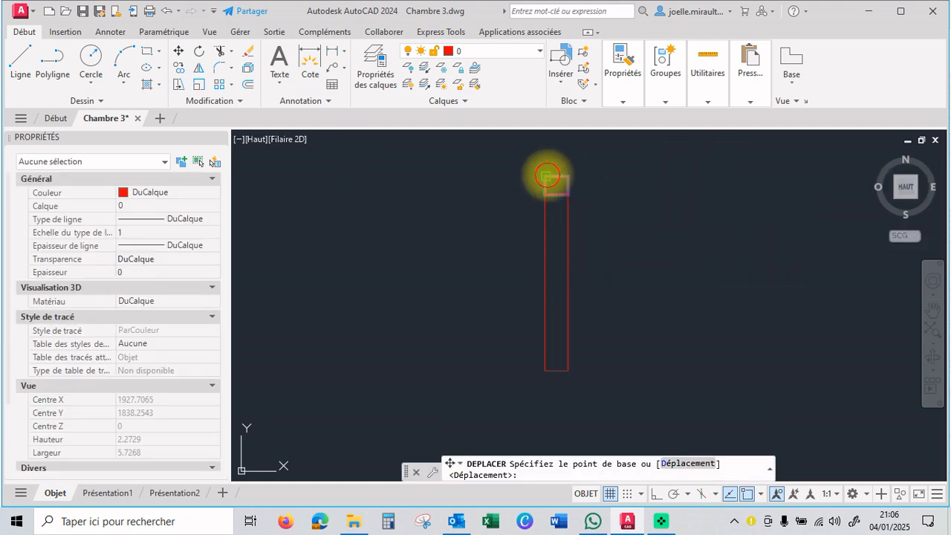
left_click(547, 176)
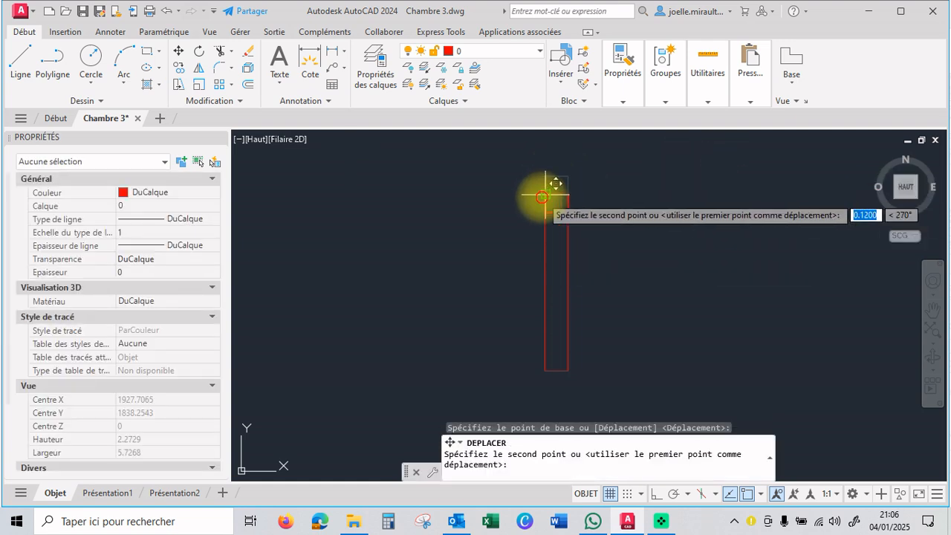
left_click(543, 196)
- Copy the small rectangle from its lower-right corner to the tall rectangle's lower-right corner
left_click(560, 212)
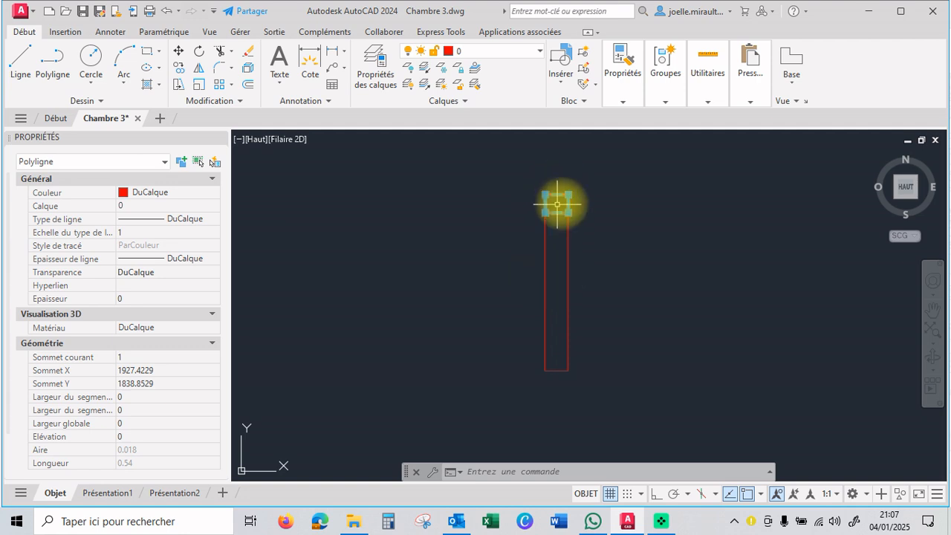
left_click(181, 68)
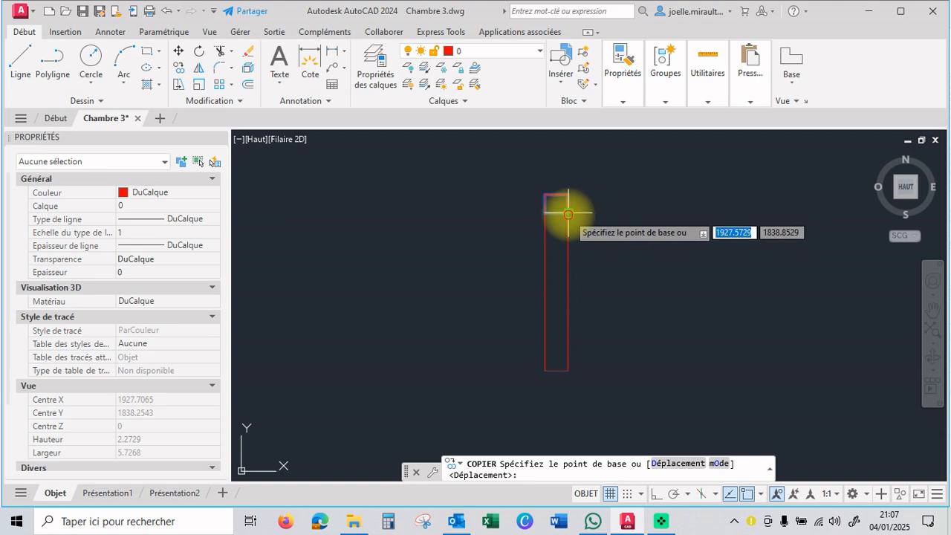
left_click(568, 214)
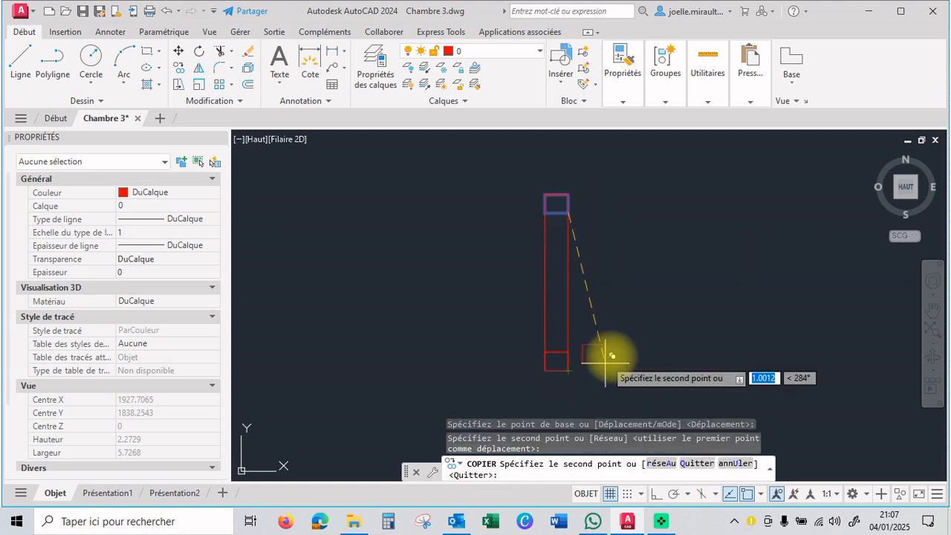
key("Escape")
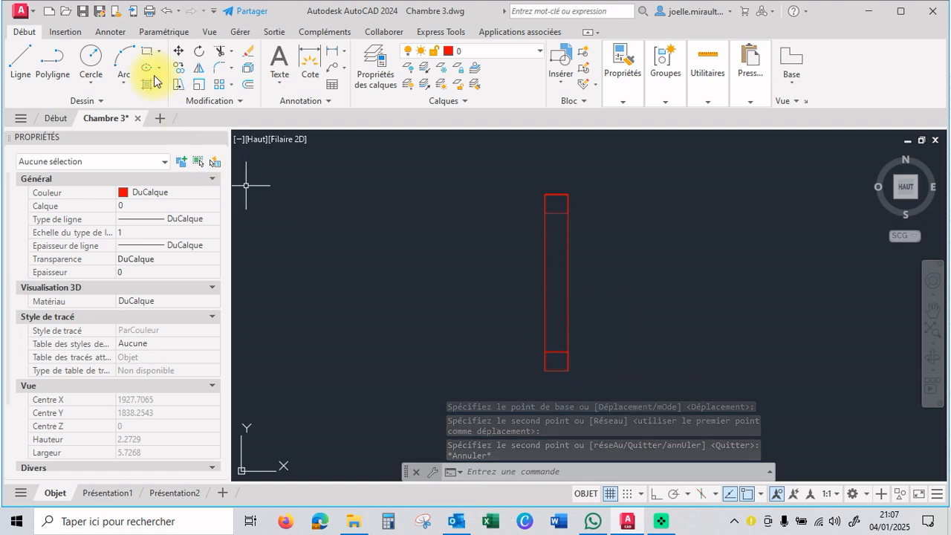
- Draw a vertical line joining the midpoints of the inner edges of the two small end rectangles
left_click(27, 63)
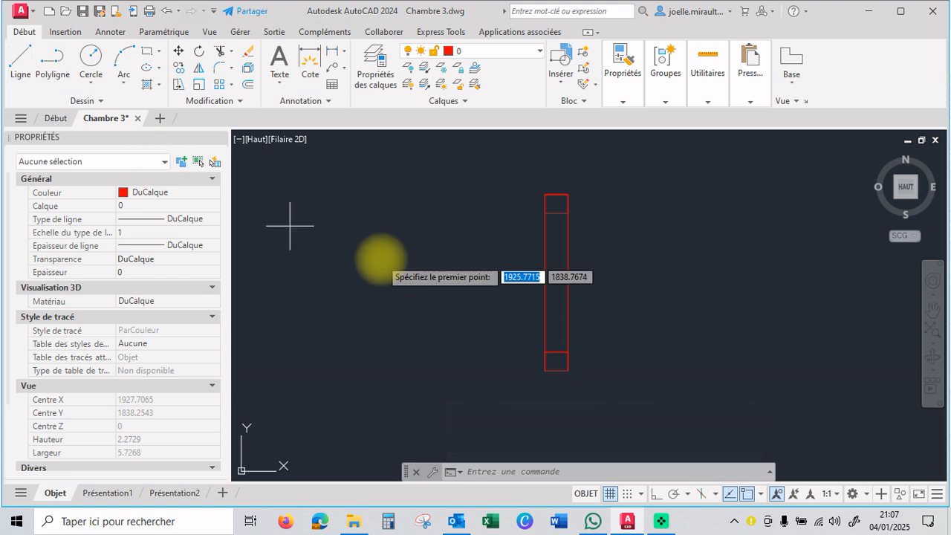
left_click(557, 214)
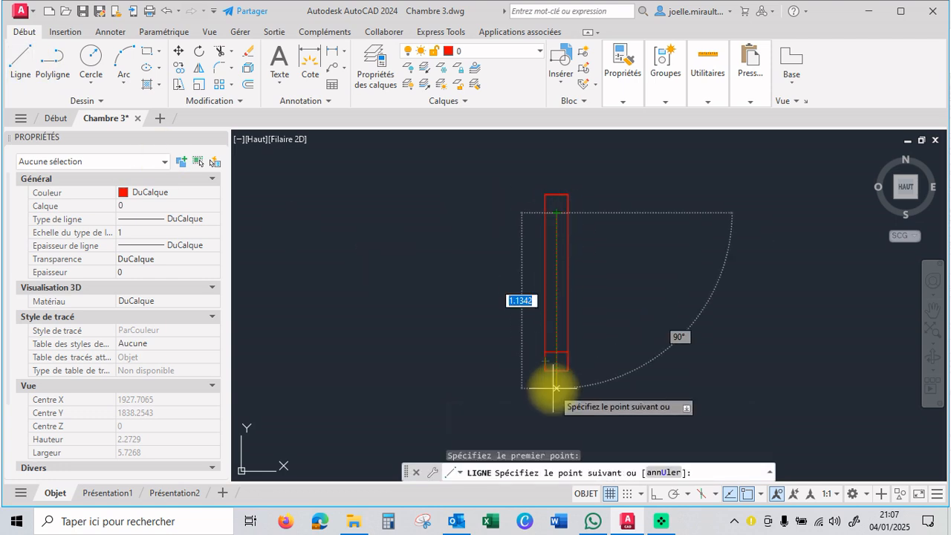
left_click(557, 351)
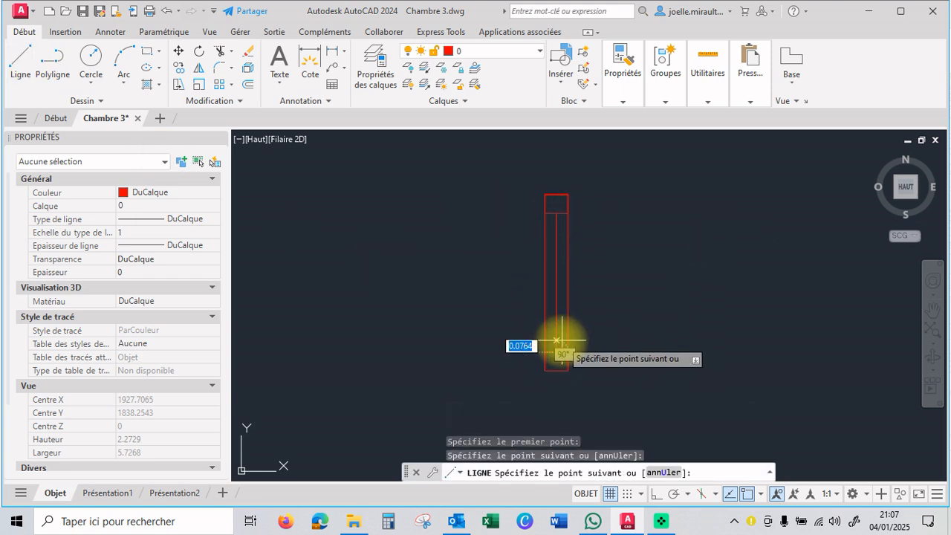
key("Escape")
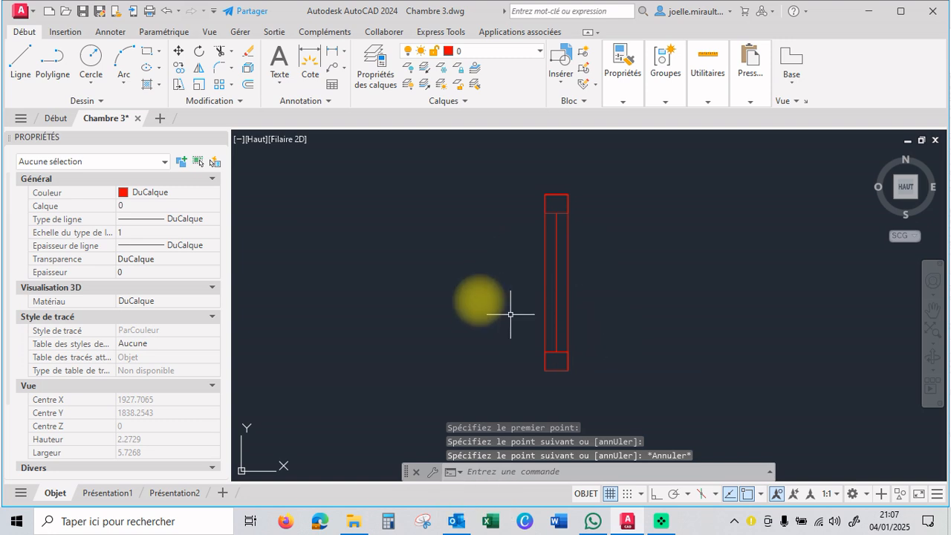
- Rotate the centre line 90° counterclockwise about its lower endpoint so it extends horizontally to the left of the frame
scroll(498, 282, "down", 4)
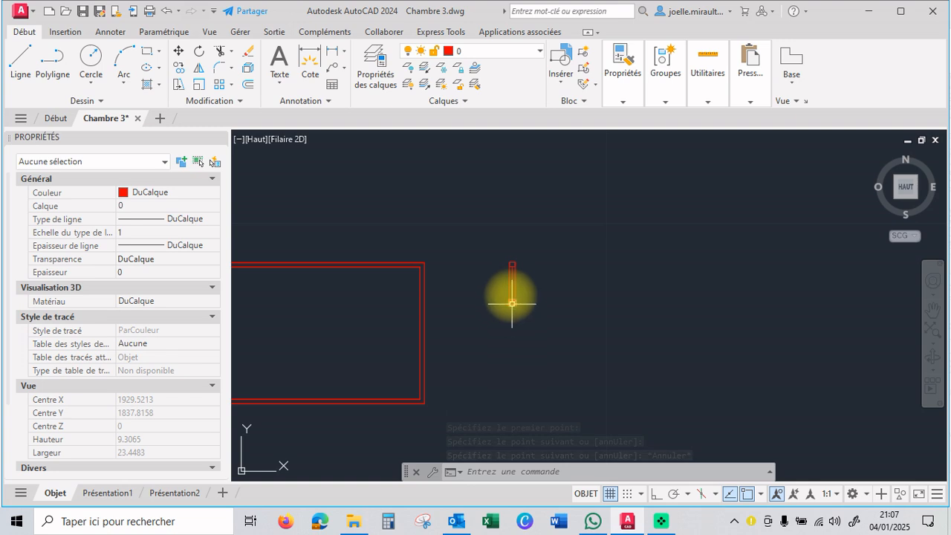
scroll(505, 293, "up", 6)
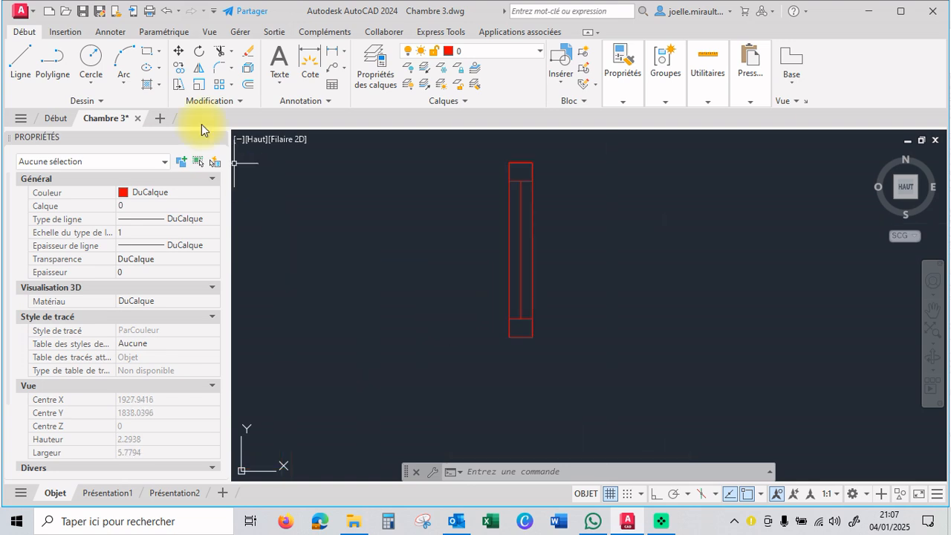
left_click(520, 255)
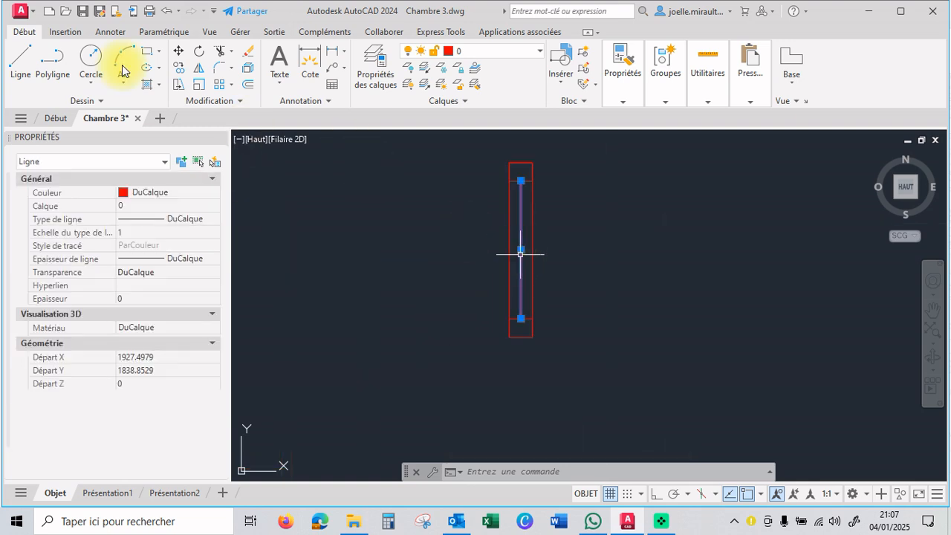
type("ro")
key("Return")
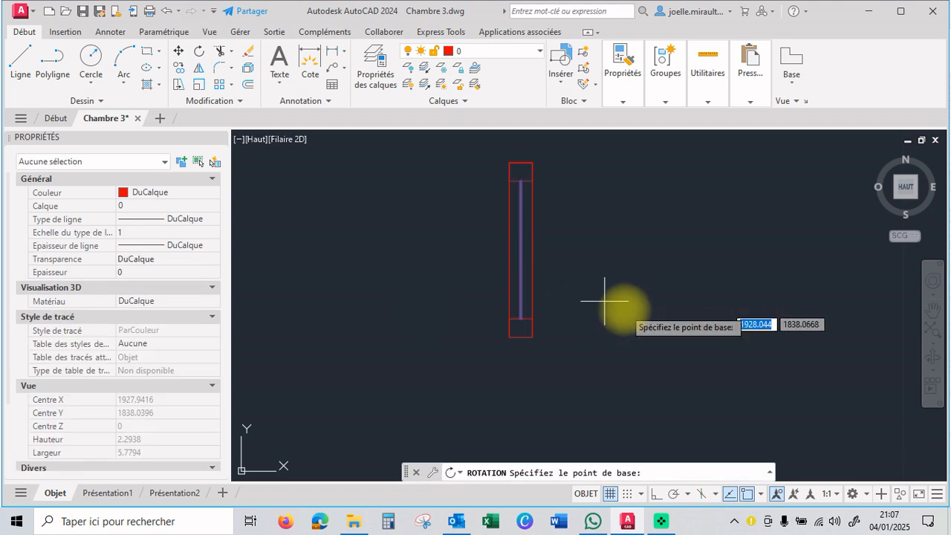
left_click(521, 318)
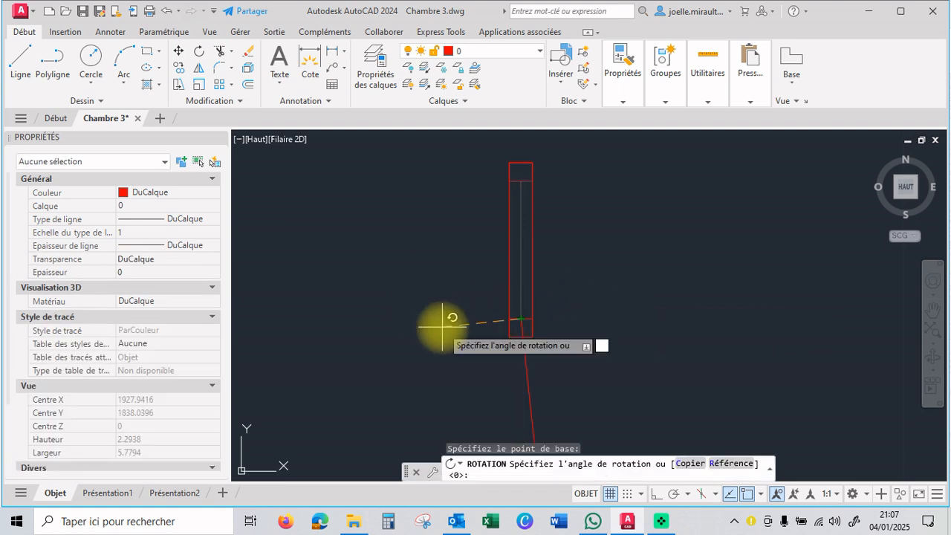
left_click(521, 181)
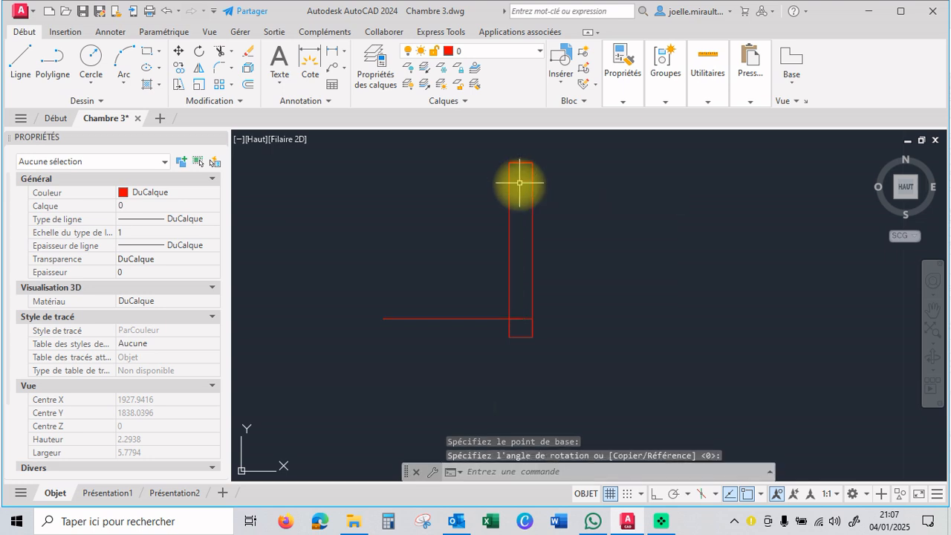
- Try to draw a Centre, Start, End arc centred on the horizontal line's endpoint inside the frame, and undo the attempt
left_click(124, 89)
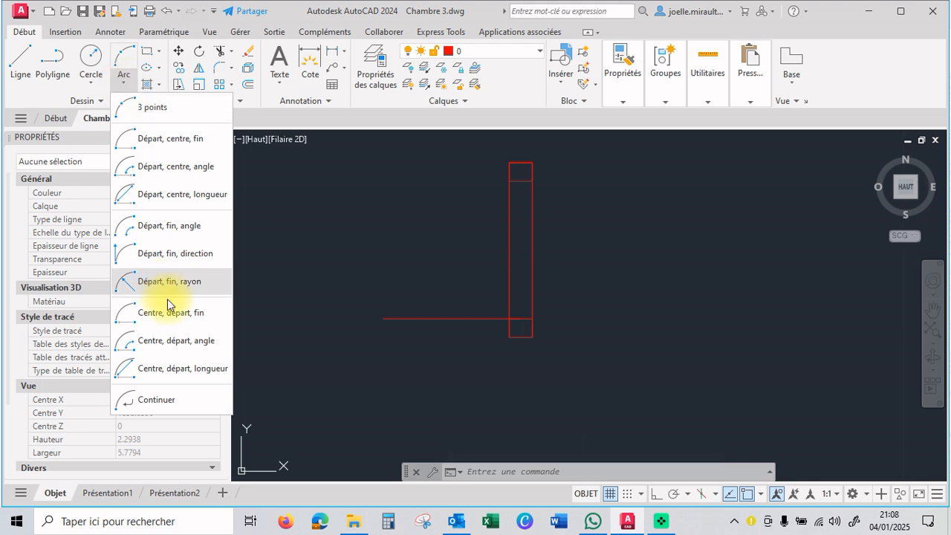
left_click(219, 312)
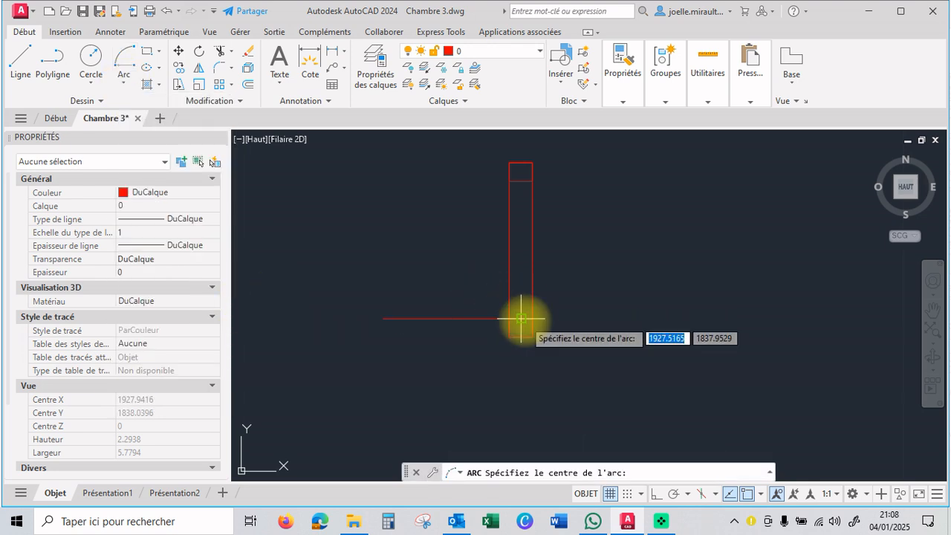
key("ctrl+z")
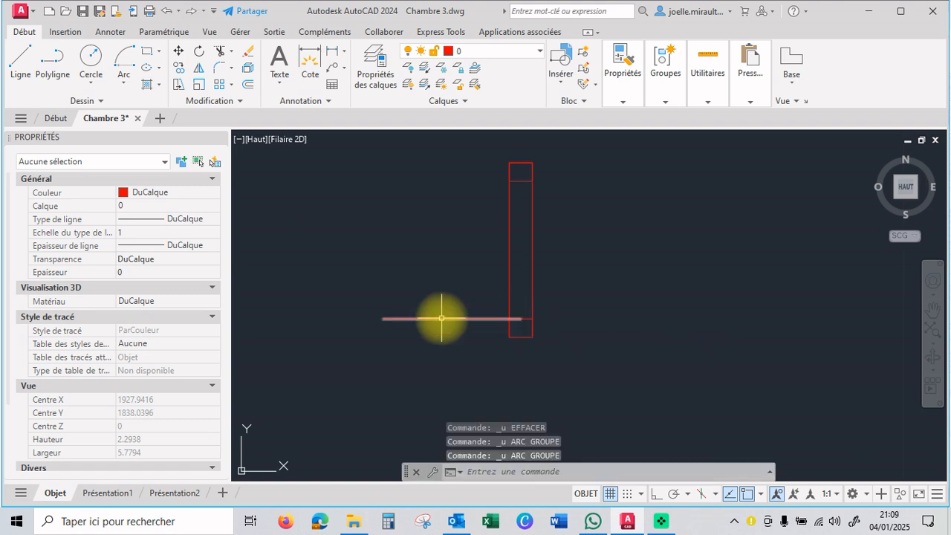
left_click(442, 319)
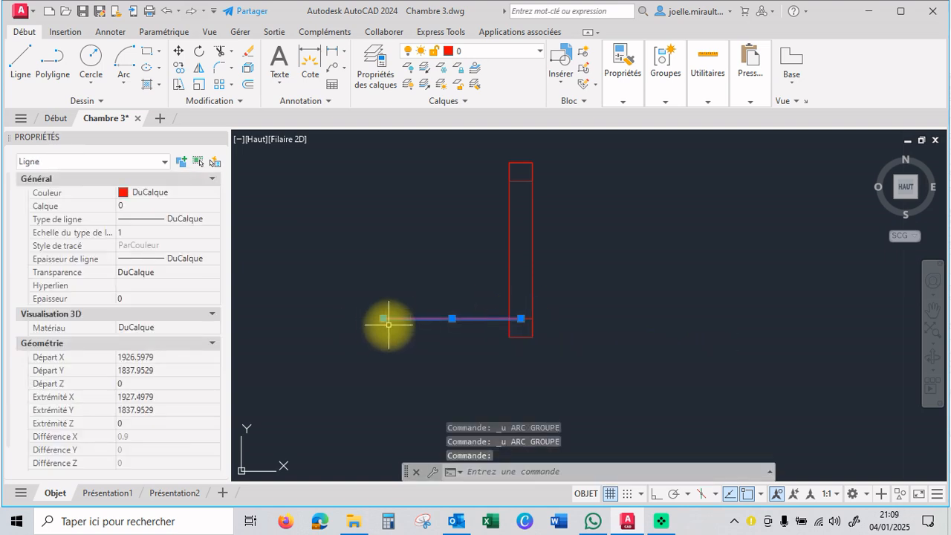
key("Escape")
key("Escape")
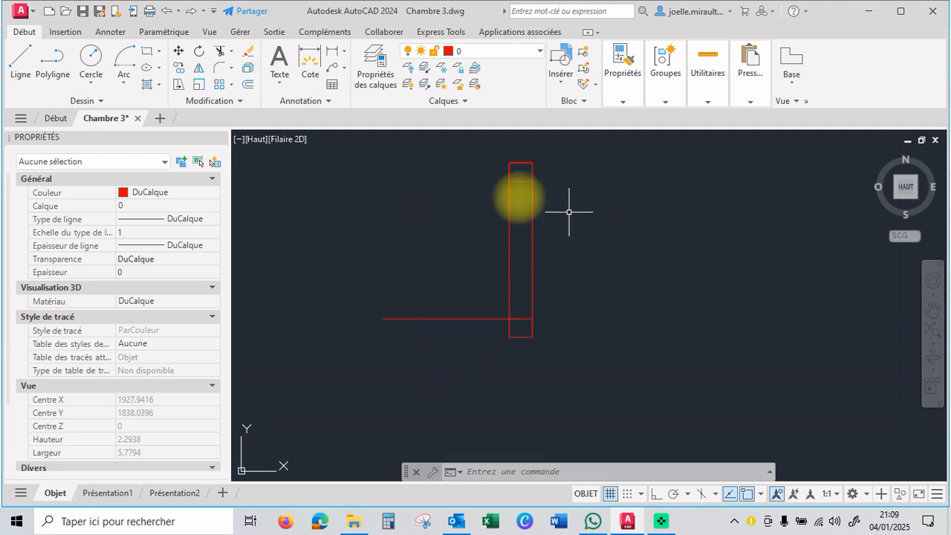
- Draw a Centre, Start, End arc centred on the leaf line's inner endpoint, from the upper jamb's lower-edge midpoint to the leaf line's free end
left_click(124, 90)
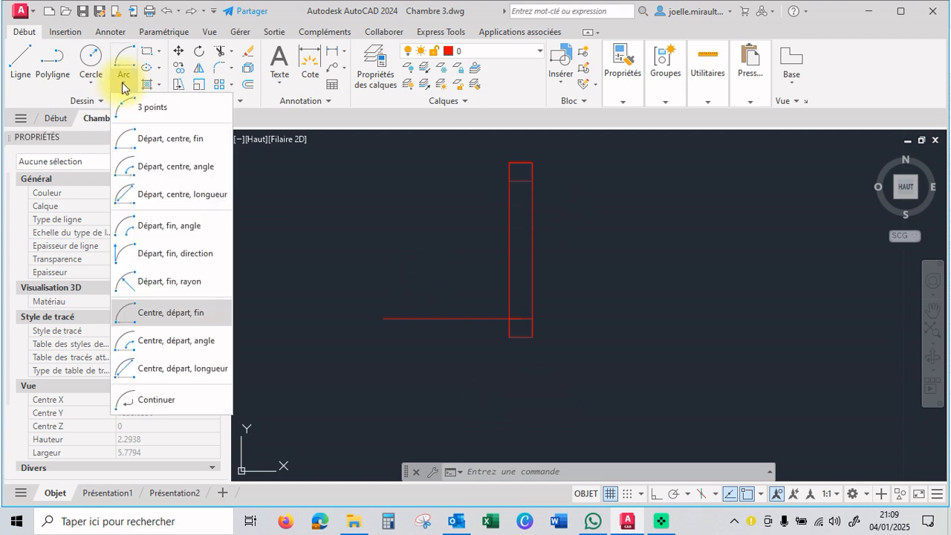
left_click(164, 318)
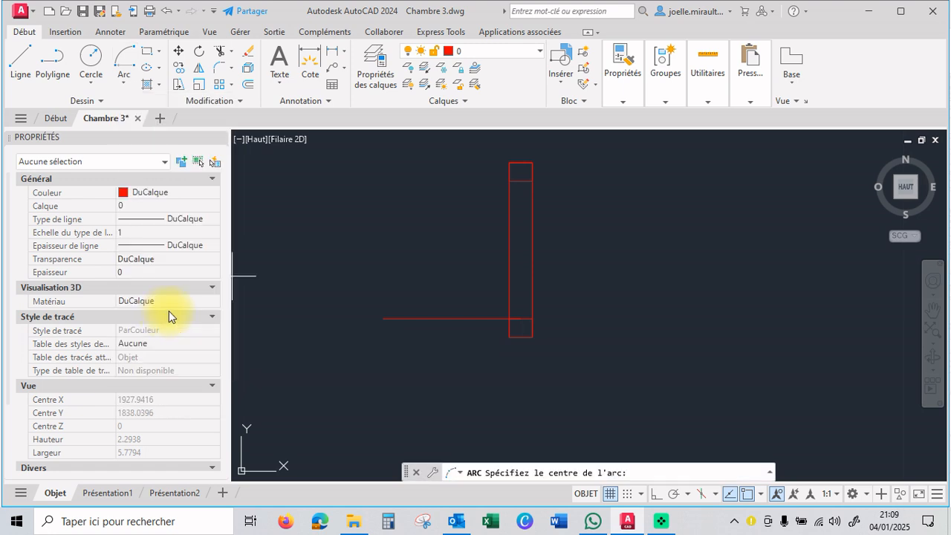
left_click(521, 318)
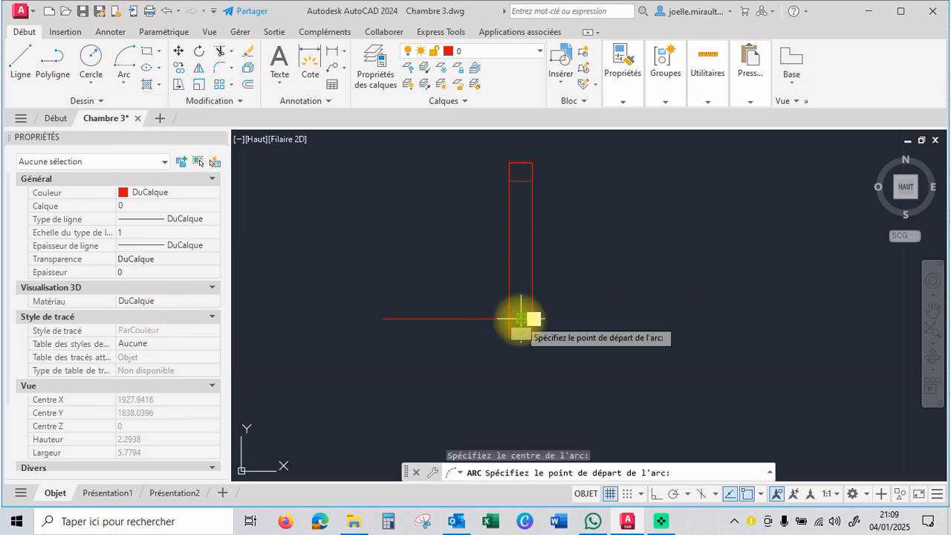
left_click(521, 181)
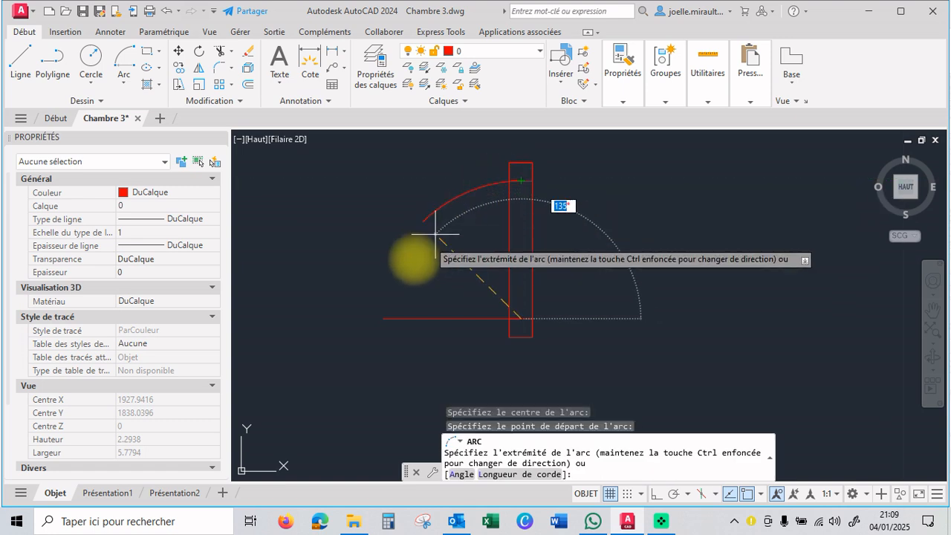
left_click(382, 317)
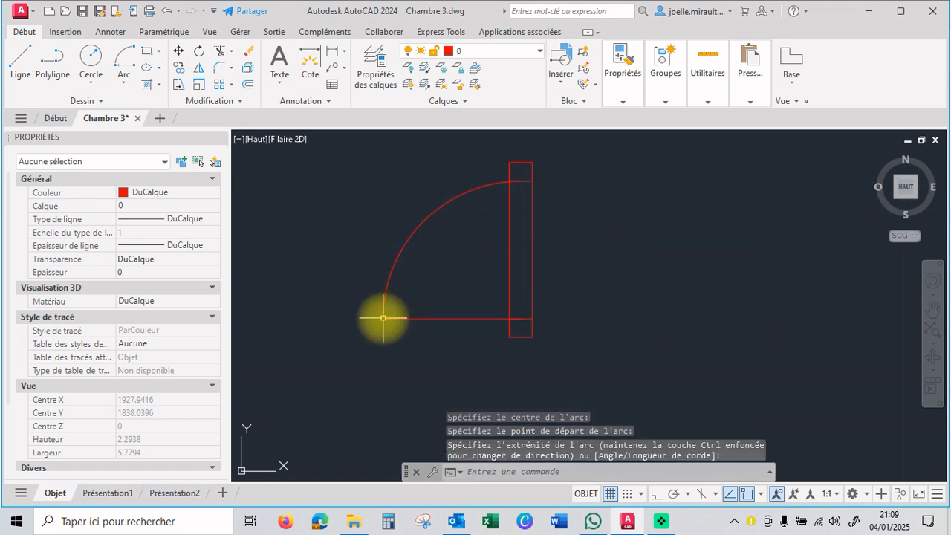
left_click(442, 319)
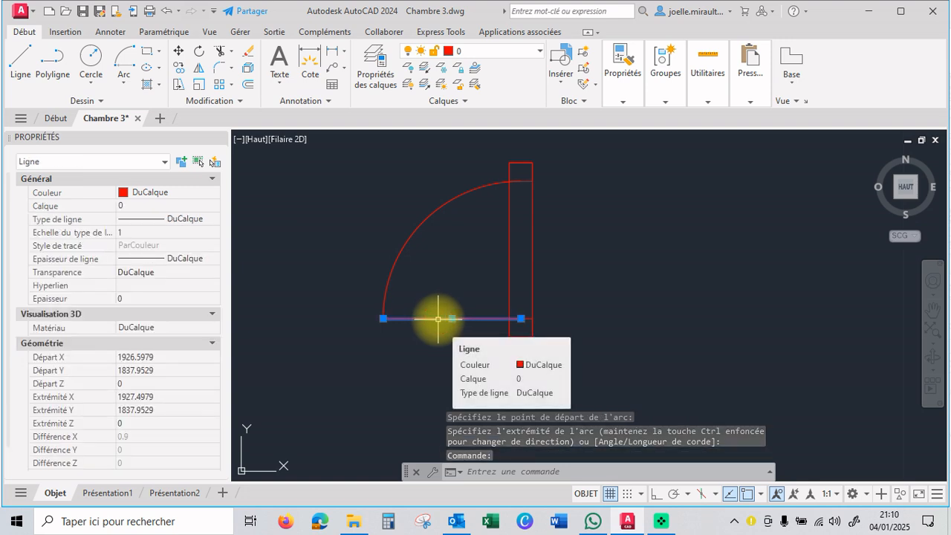
key("Escape")
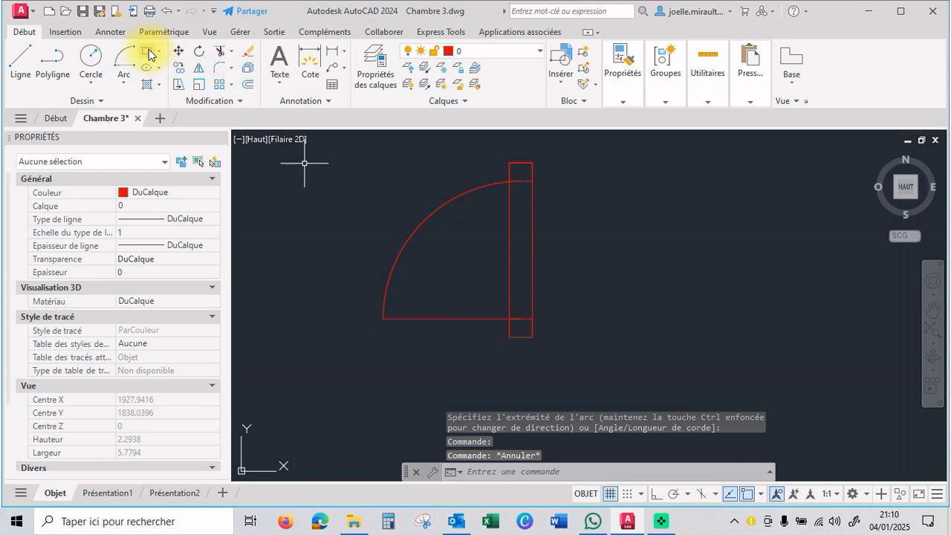
- Draw a thin rectangle about 0.9 long above the horizontal leaf line, spanning its endpoints, and remove the lower segment overlapping the line
left_click(149, 52)
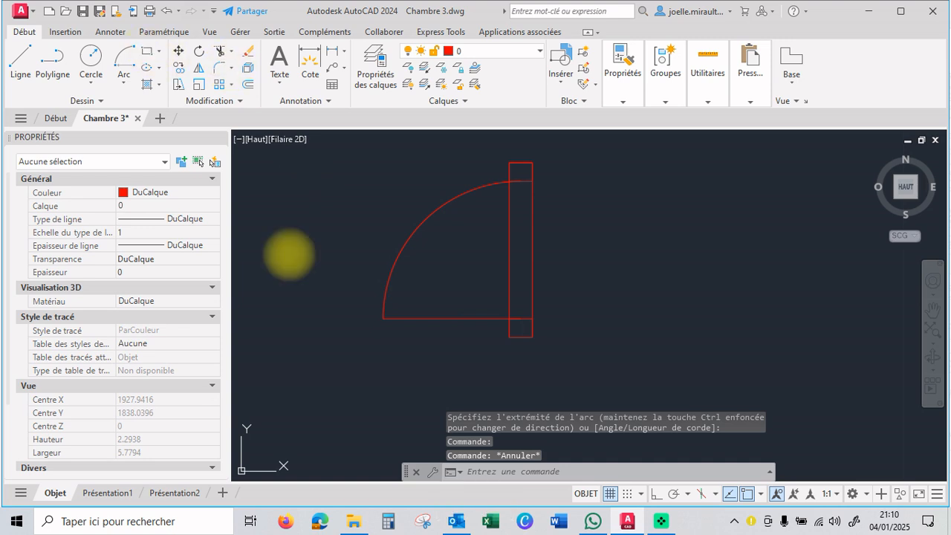
left_click(521, 318)
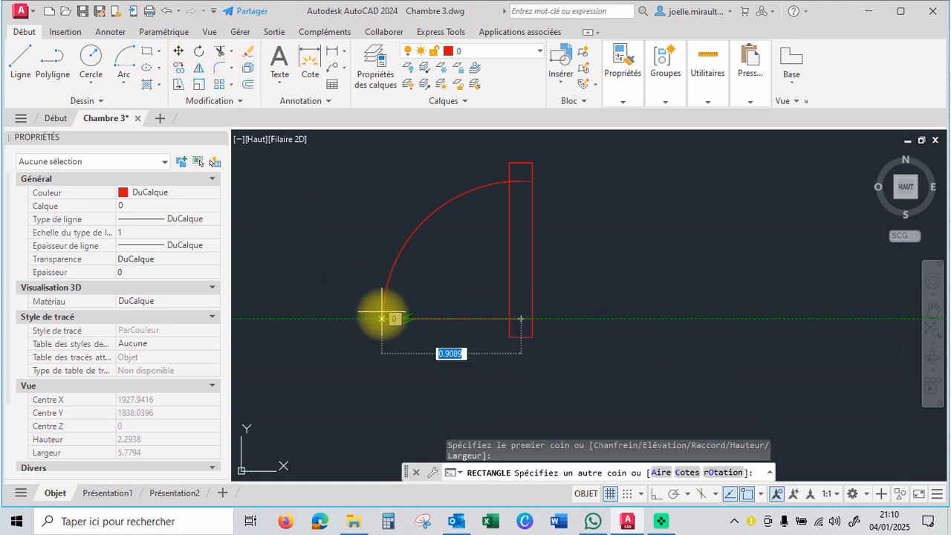
scroll(381, 319, "up", 5)
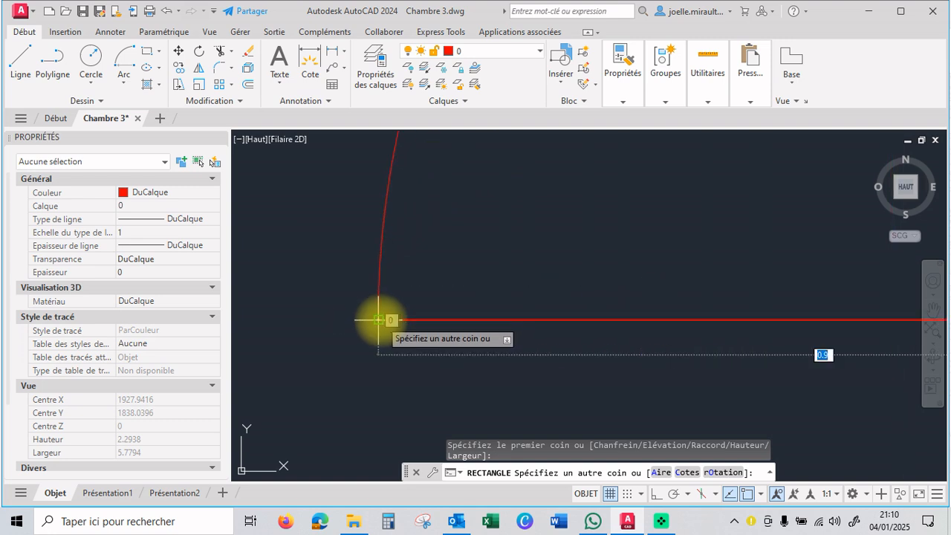
left_click(378, 301)
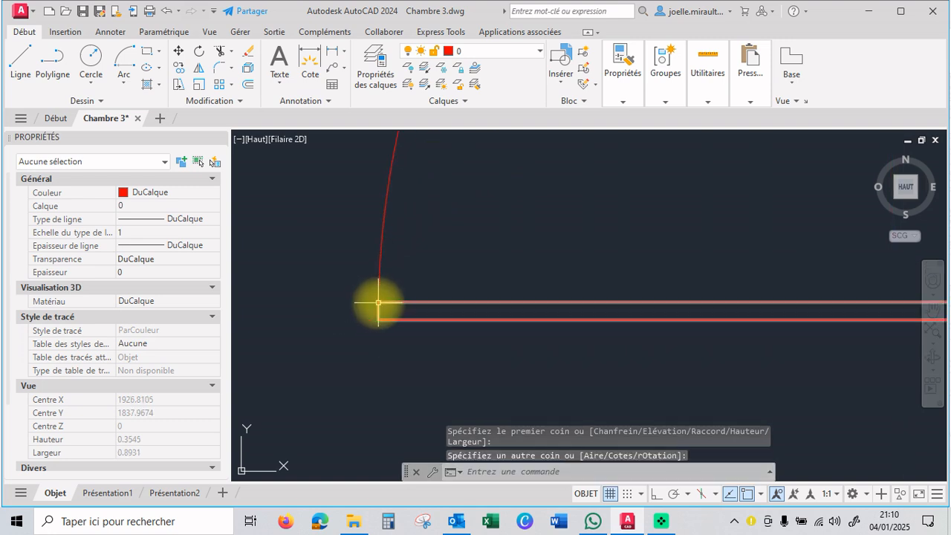
scroll(325, 304, "down", 4)
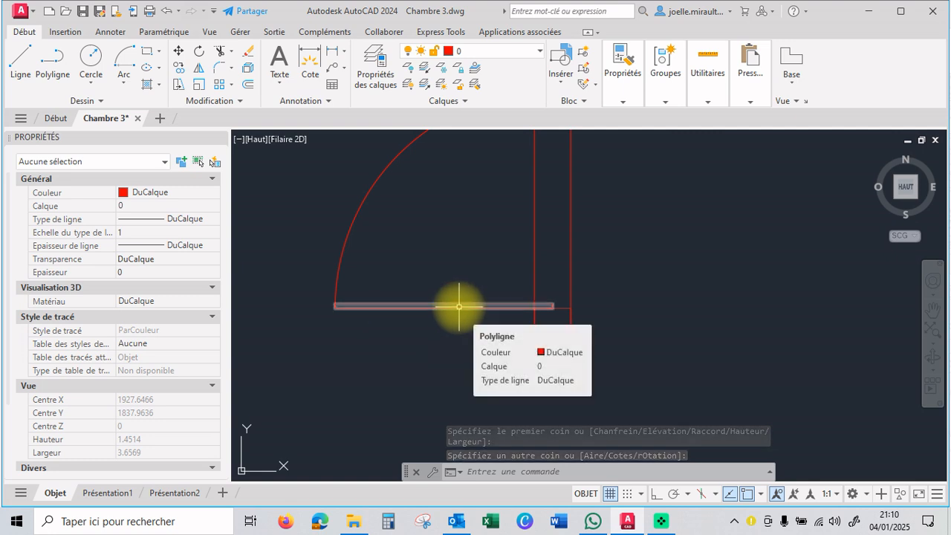
left_click(457, 307, "ctrl")
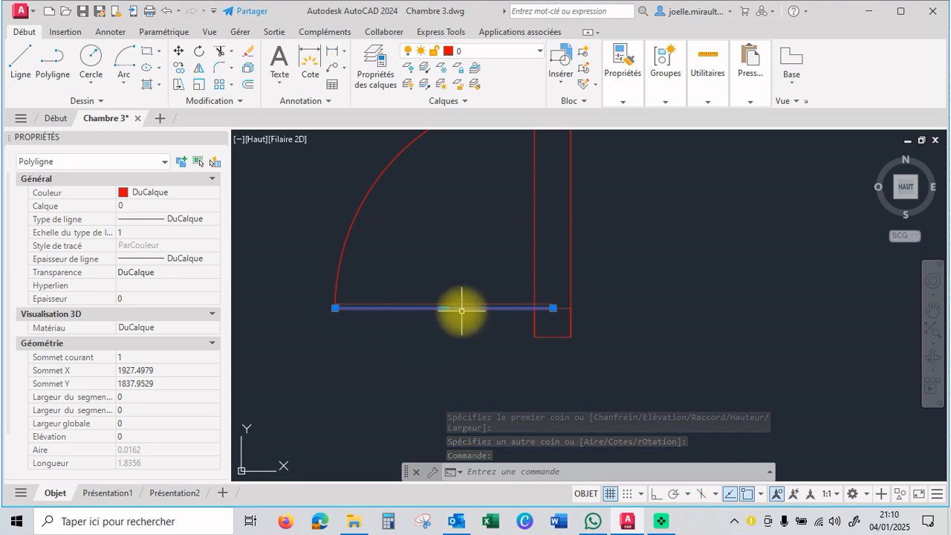
scroll(291, 364, "down", 2)
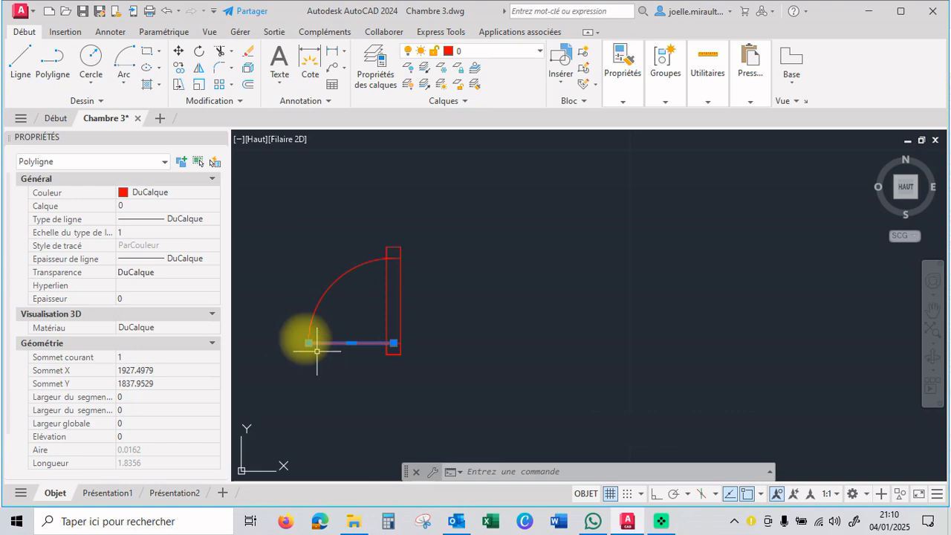
- Draw a vertical line joining the midpoints of the inner edges of the upper and lower jambs
scroll(297, 305, "up", 1)
type("l")
key("Return")
left_click(449, 231)
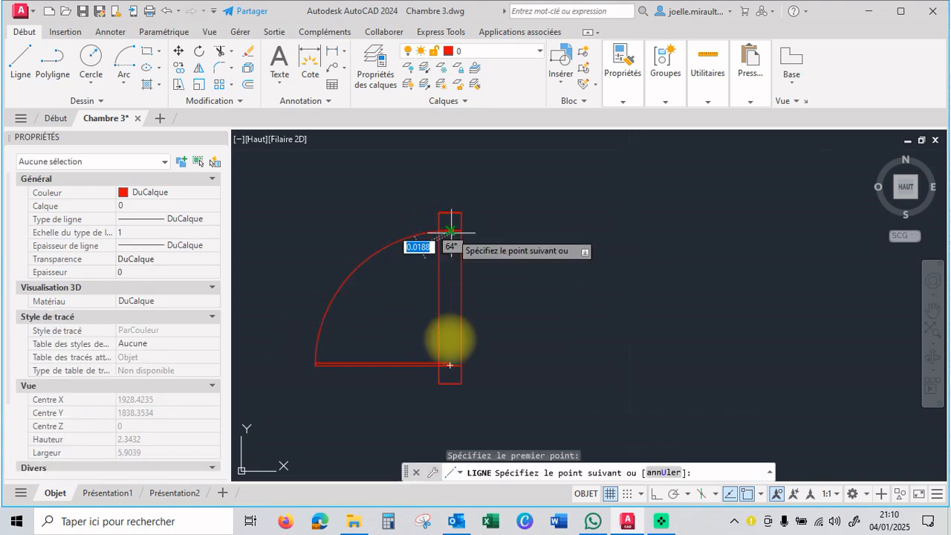
scroll(450, 363, "up", 5)
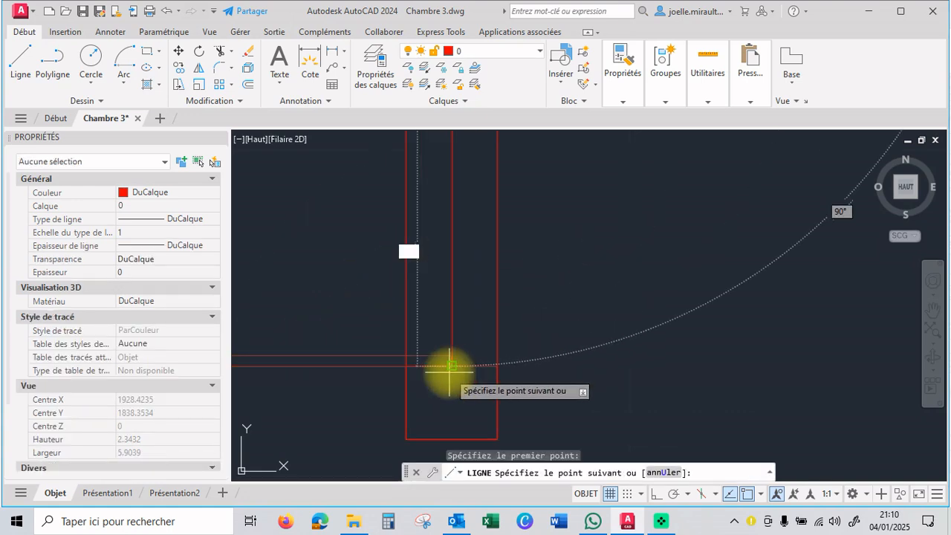
key("Escape")
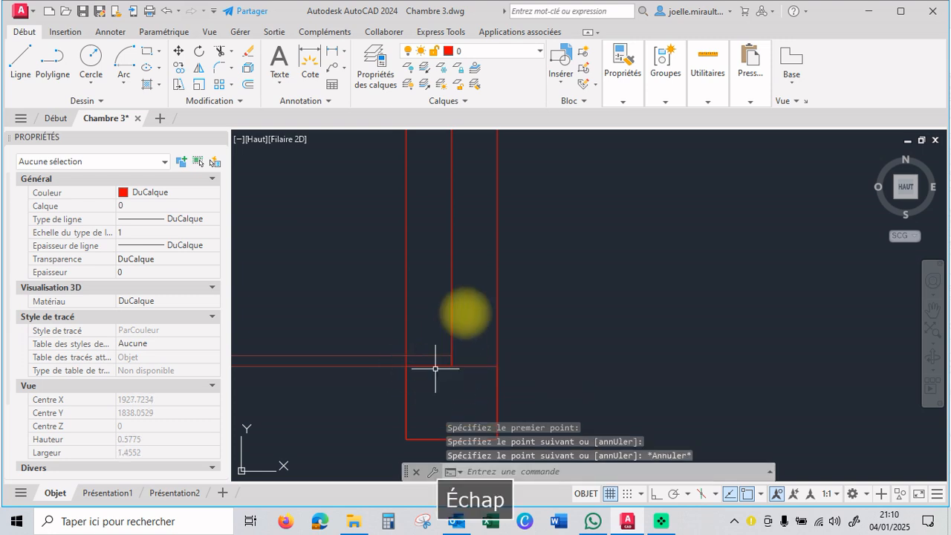
- Delete the tall frame rectangle enclosing the two jambs
scroll(433, 294, "down", 3)
left_click(426, 262)
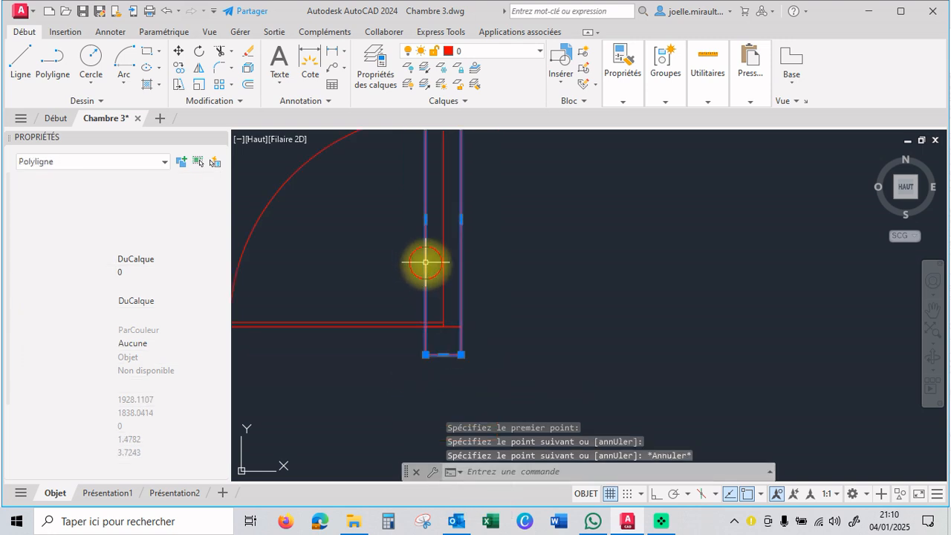
scroll(345, 329, "down", 3)
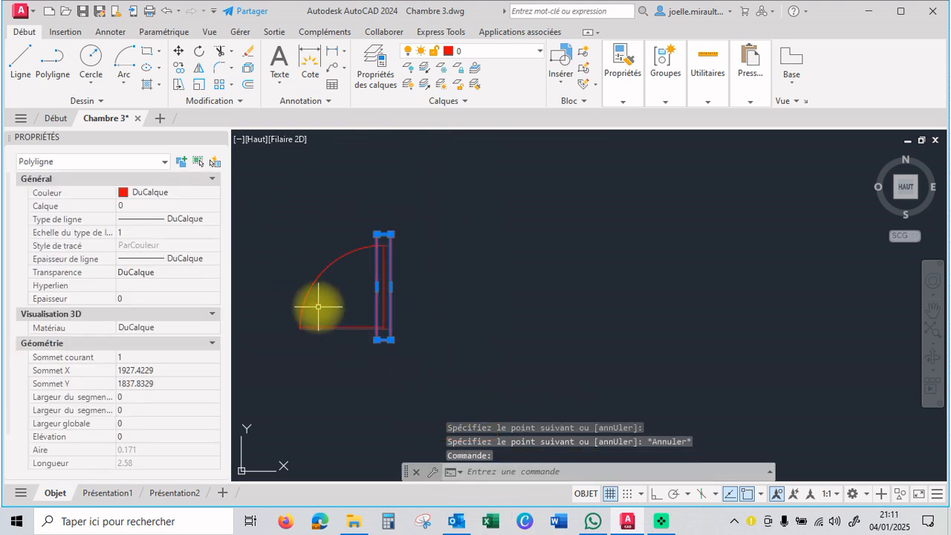
key("Delete")
- Stretch the upper edge of the thin leaf rectangle slightly upward to thicken the door leaf
scroll(292, 324, "up", 5)
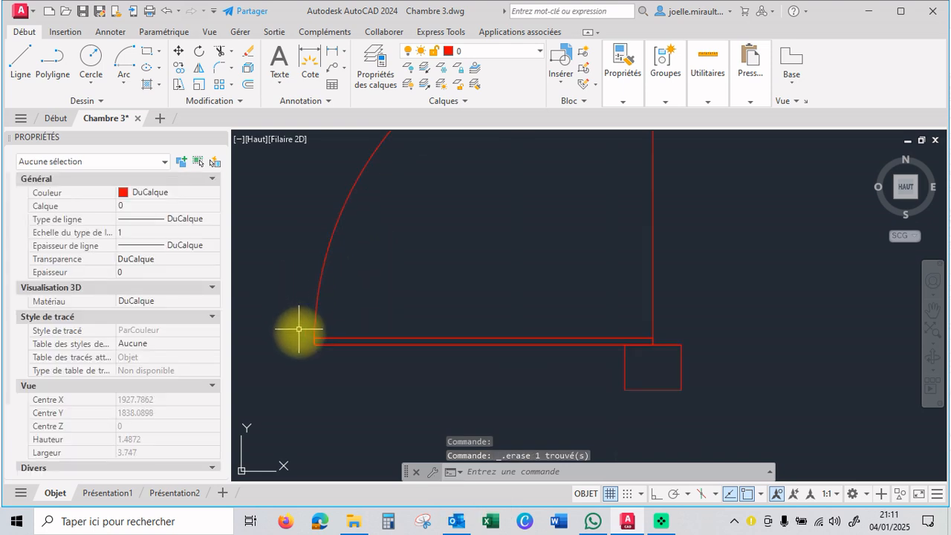
left_click(393, 338)
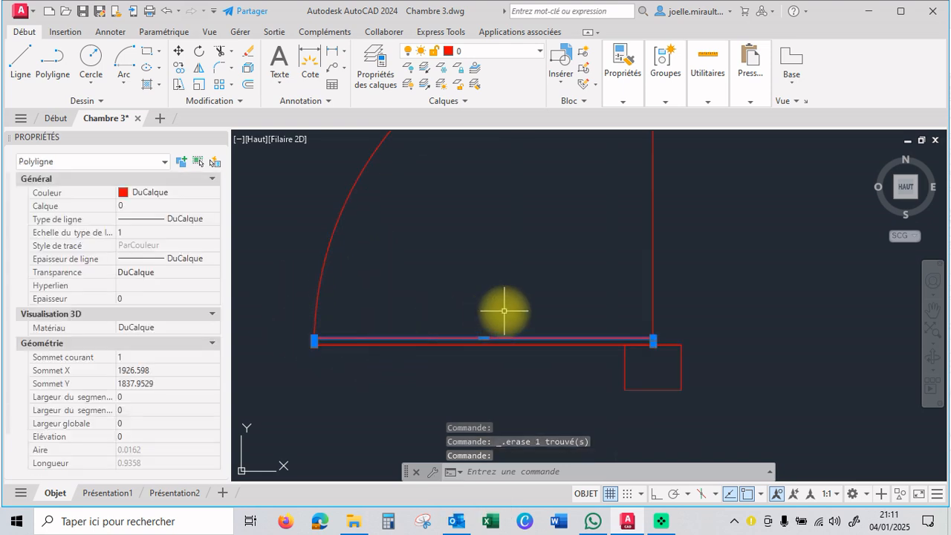
left_click(484, 338)
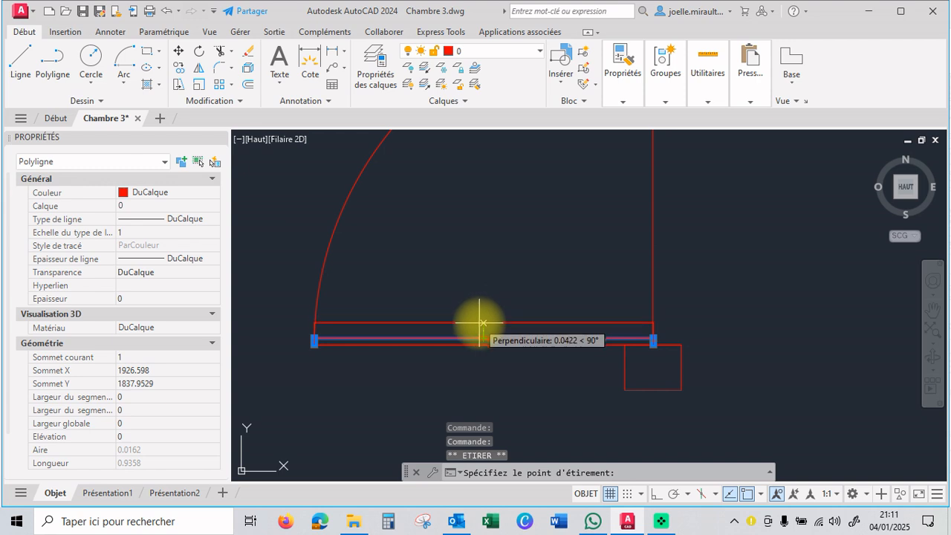
right_click(486, 333)
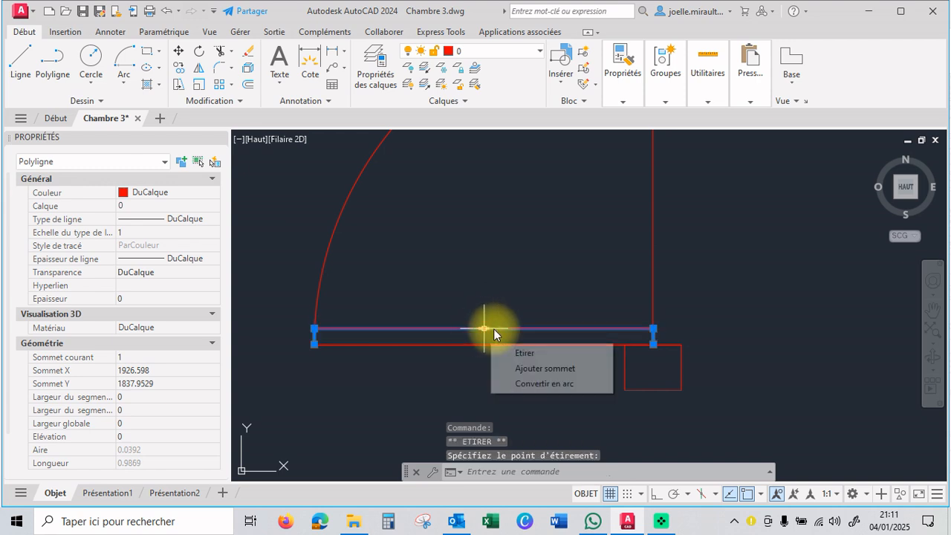
key("Escape")
key("Escape")
scroll(464, 364, "down", 4)
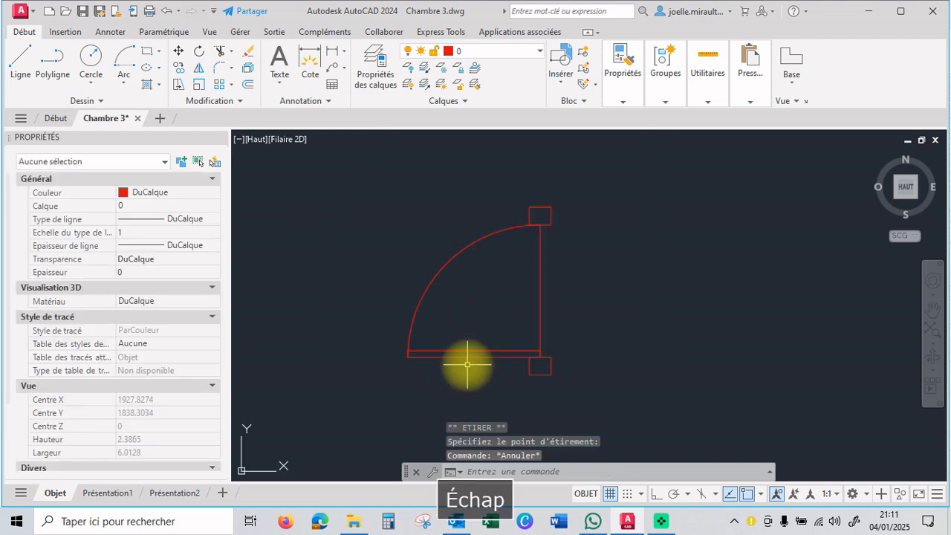
- Start a block definition for the door symbol named PI 01, with its objects specified on screen
scroll(460, 350, "down", 5)
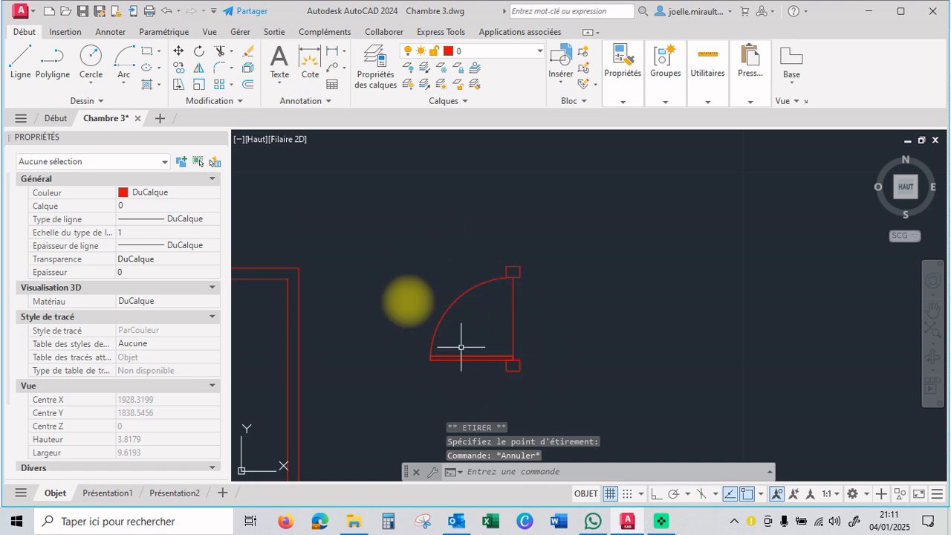
scroll(368, 378, "up", 2)
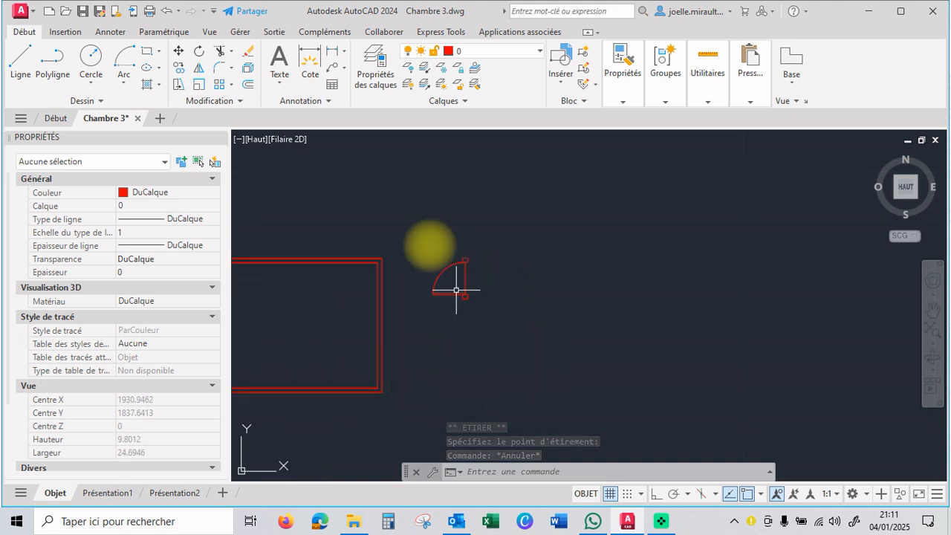
scroll(459, 308, "up", 4)
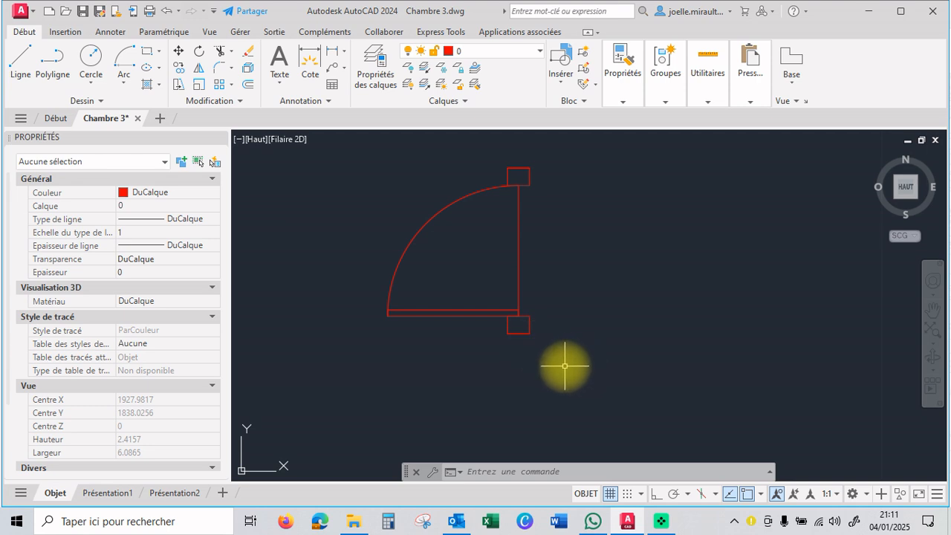
type("BLOC")
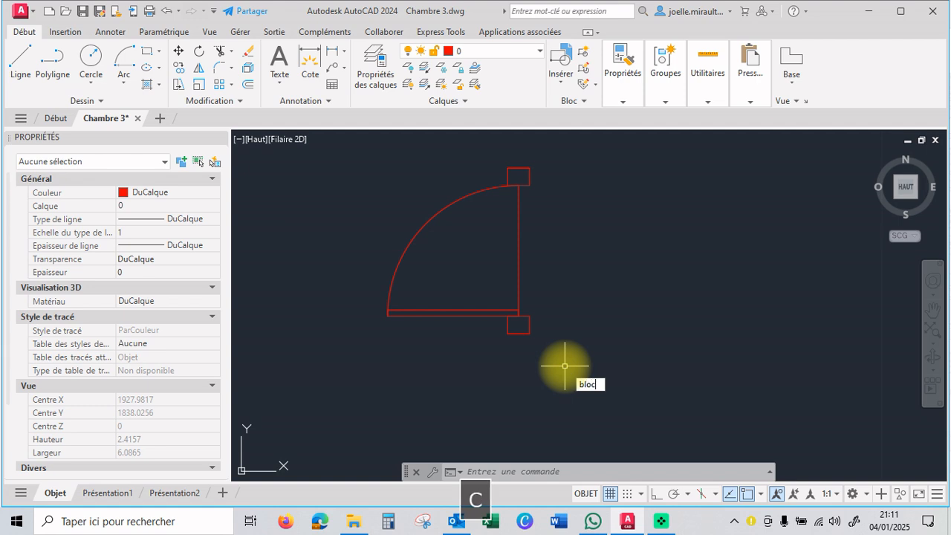
left_click(593, 400)
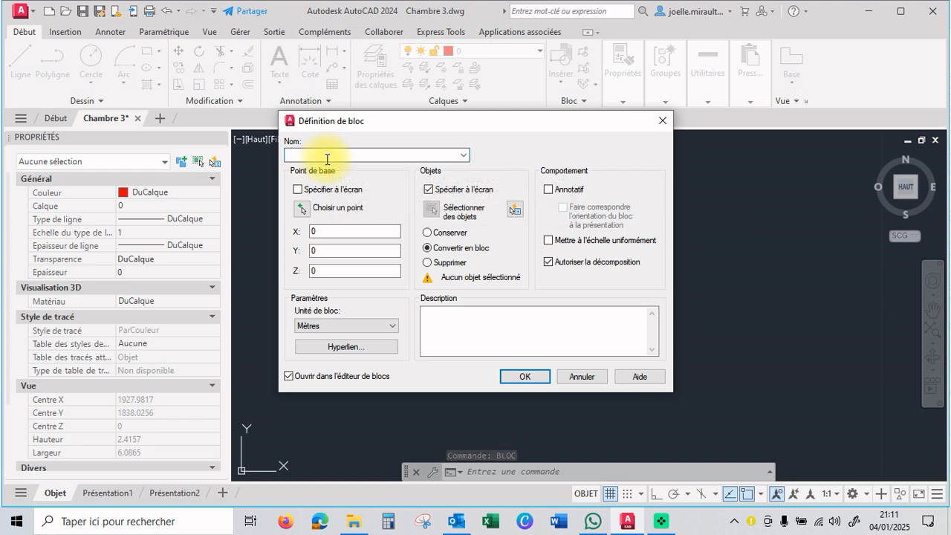
type("PI")
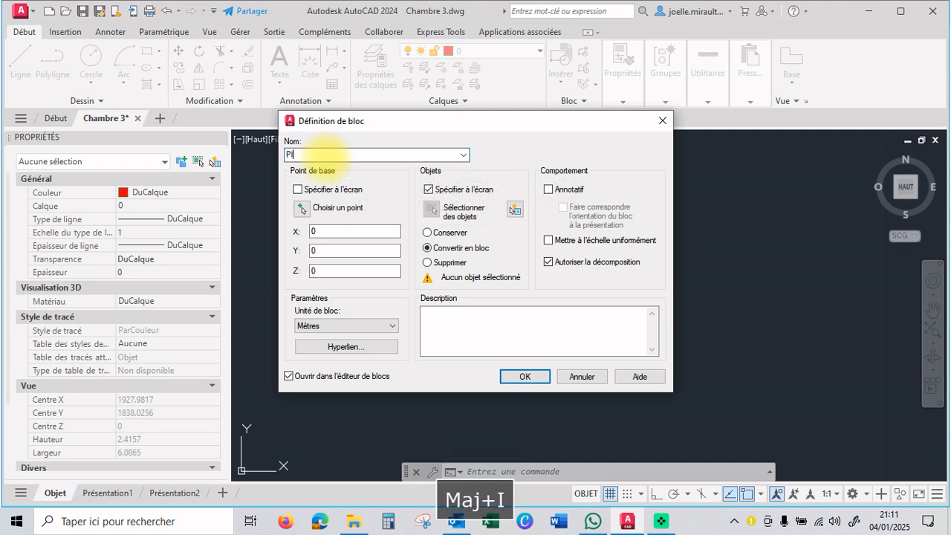
type("01")
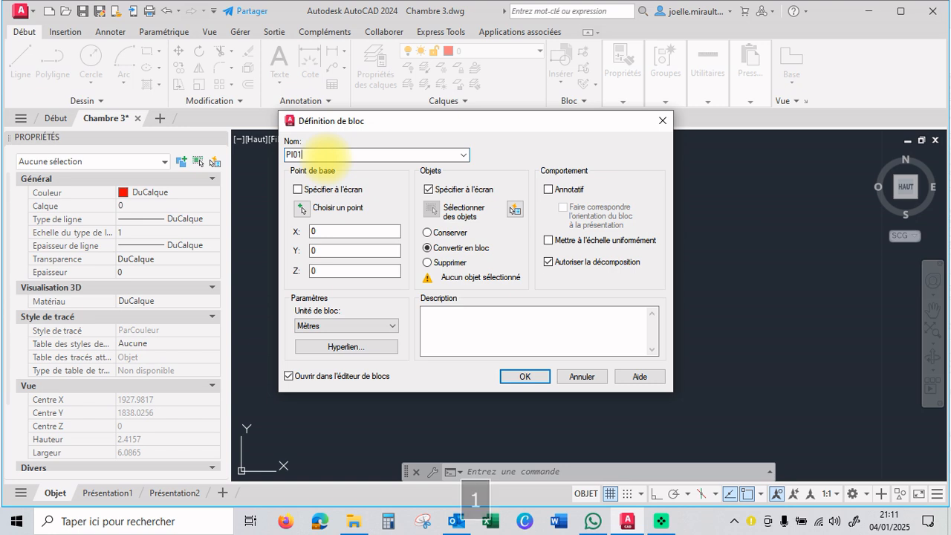
left_click(294, 155)
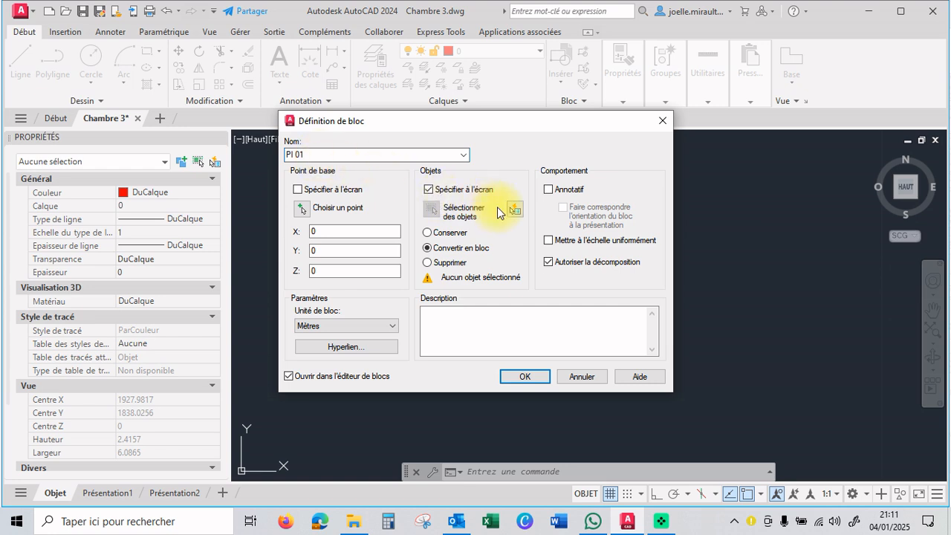
left_click(462, 192)
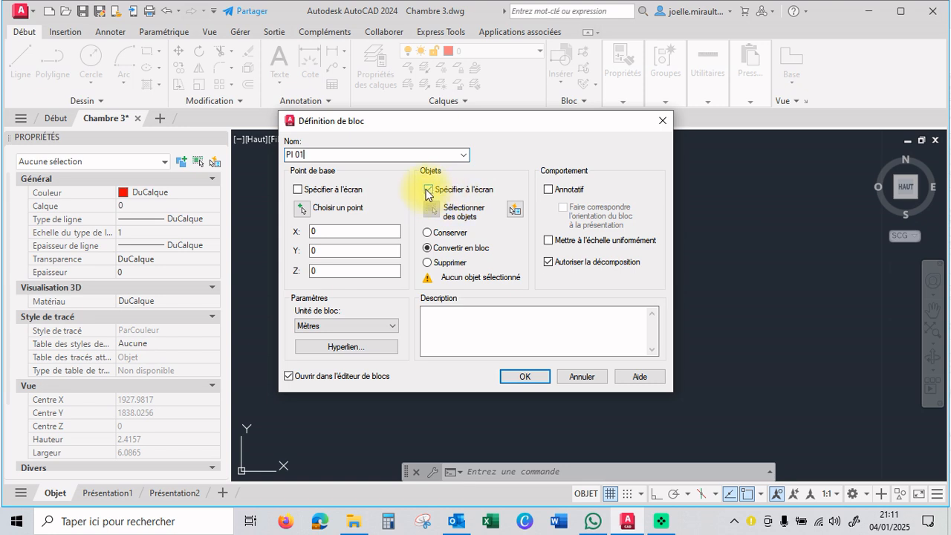
left_click(460, 192)
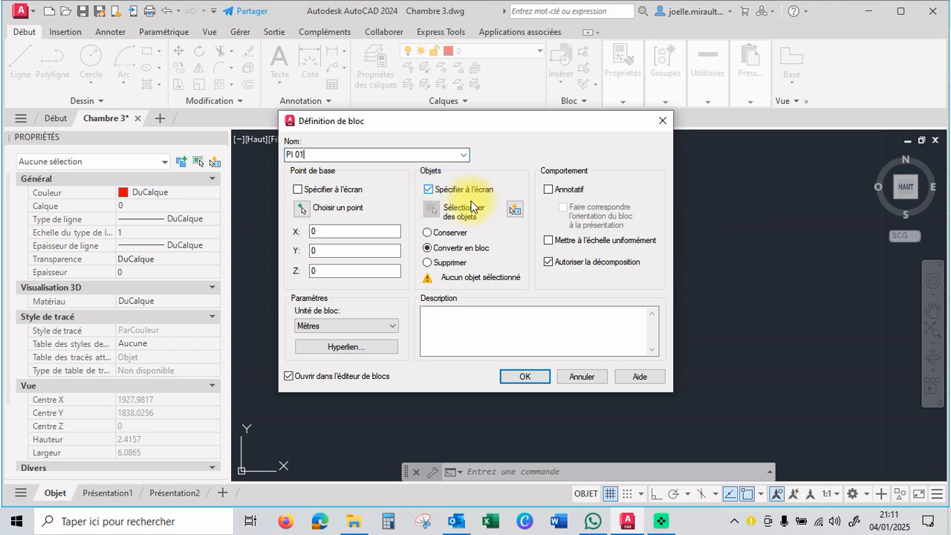
- Select all the door symbol's objects to create the block, and close the Block Editor
left_click(525, 377)
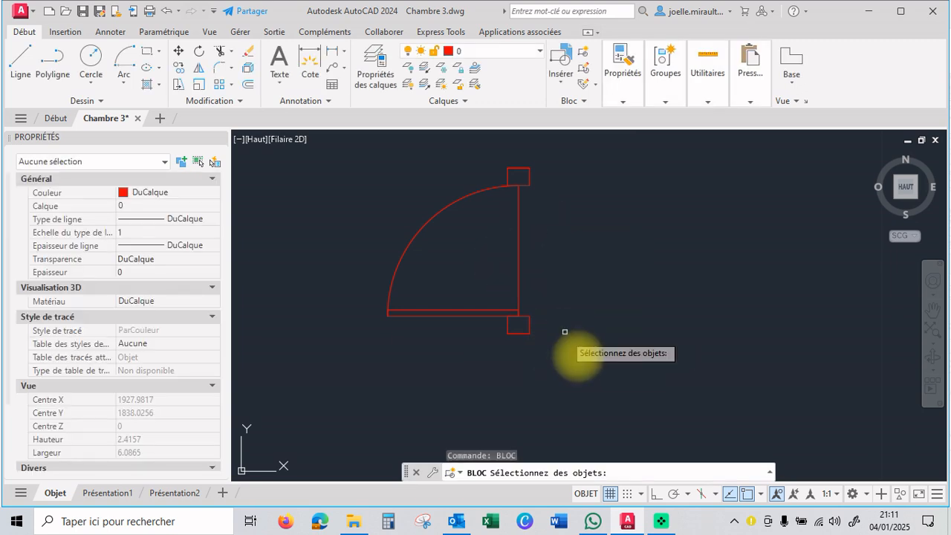
left_click(587, 362)
left_click(364, 156)
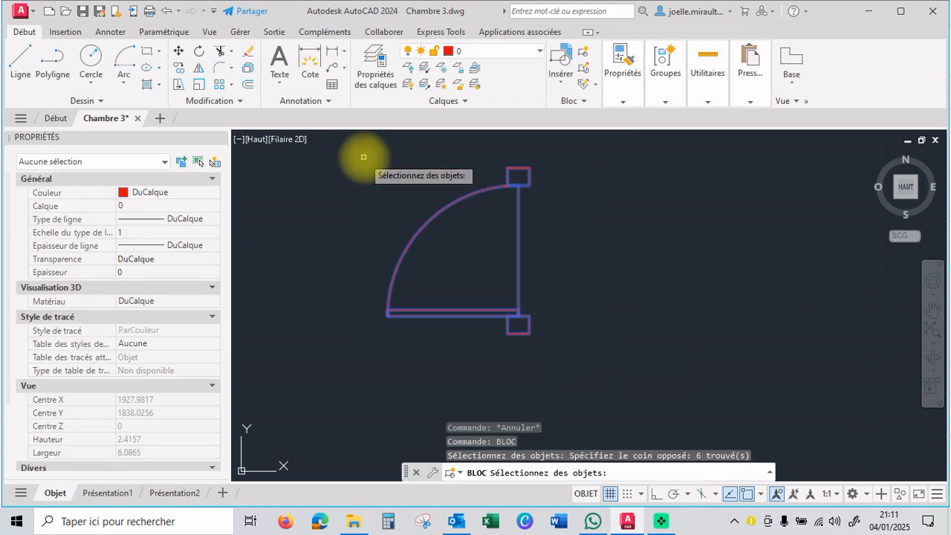
key("Return")
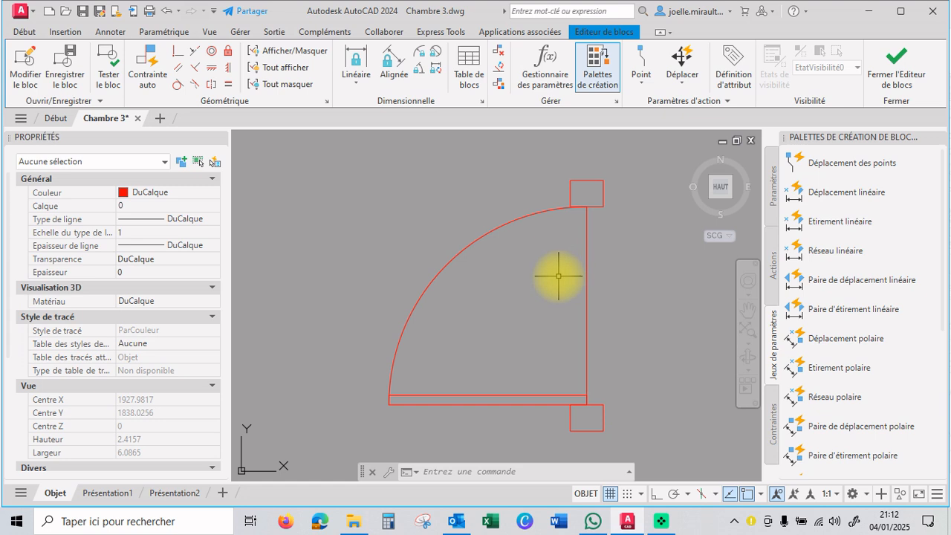
left_click(906, 70)
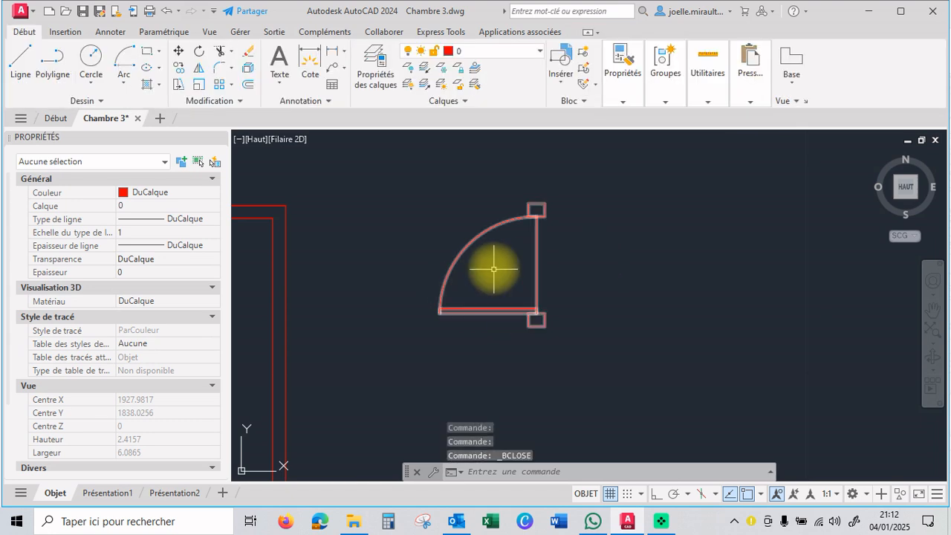
scroll(494, 269, "down", 4)
scroll(491, 318, "up", 1)
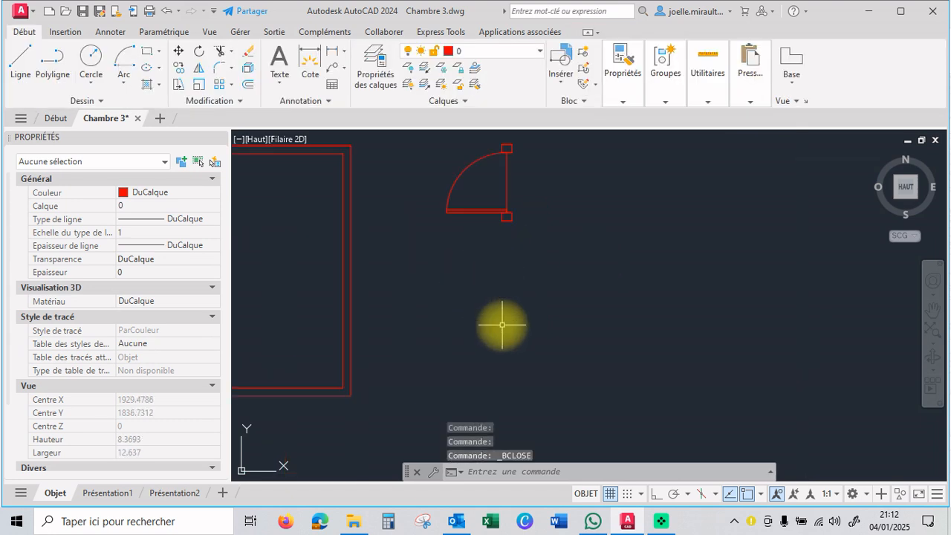